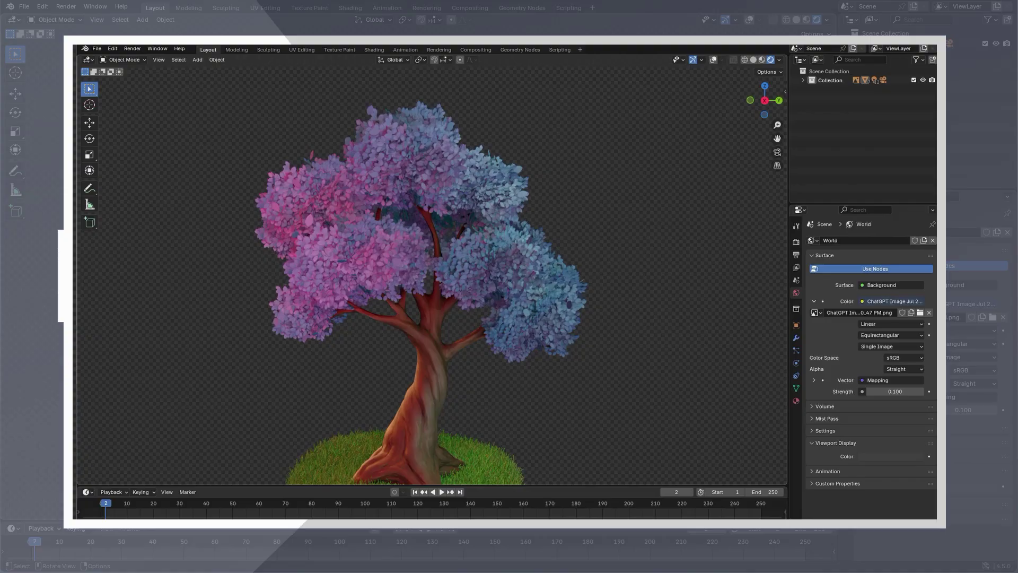
- Zoom, pan and orbit around the finished tree to inspect the leaves near the trunk fork
scroll(432, 275, up, 6)
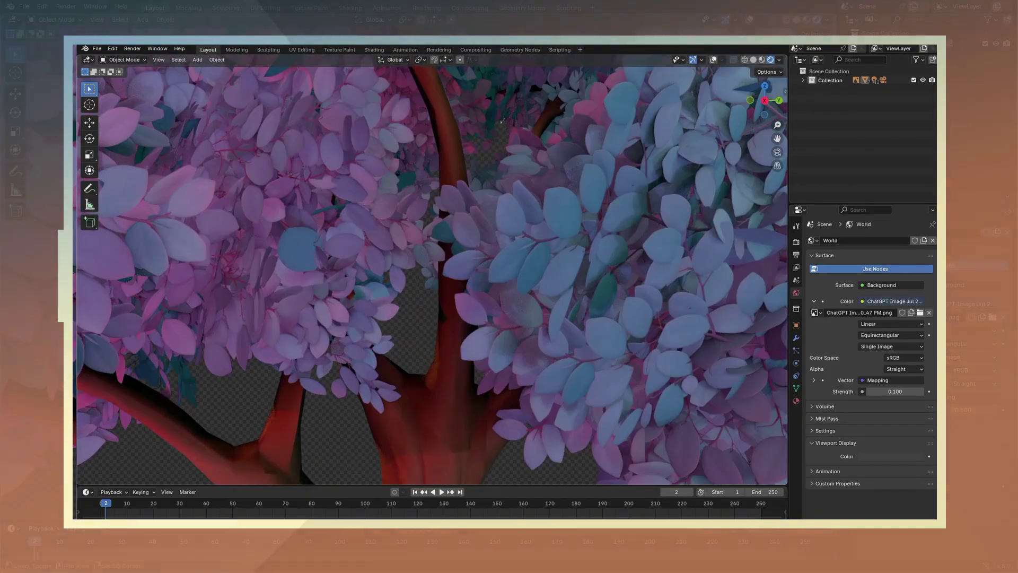
shift+middle_drag(432, 275, 326, 329)
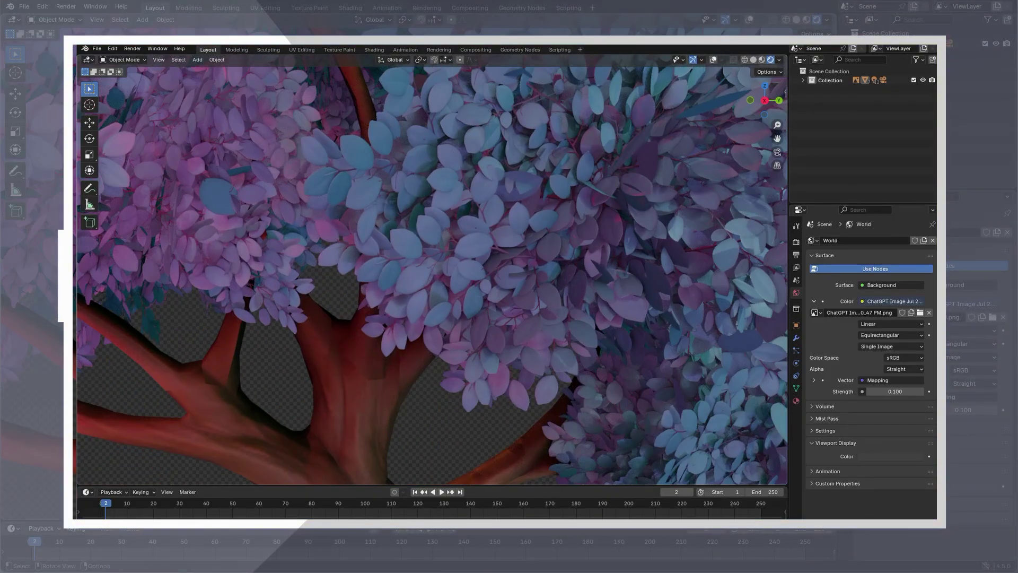
scroll(432, 275, down, 2)
middle_drag(433, 276, 509, 263)
scroll(433, 276, down, 4)
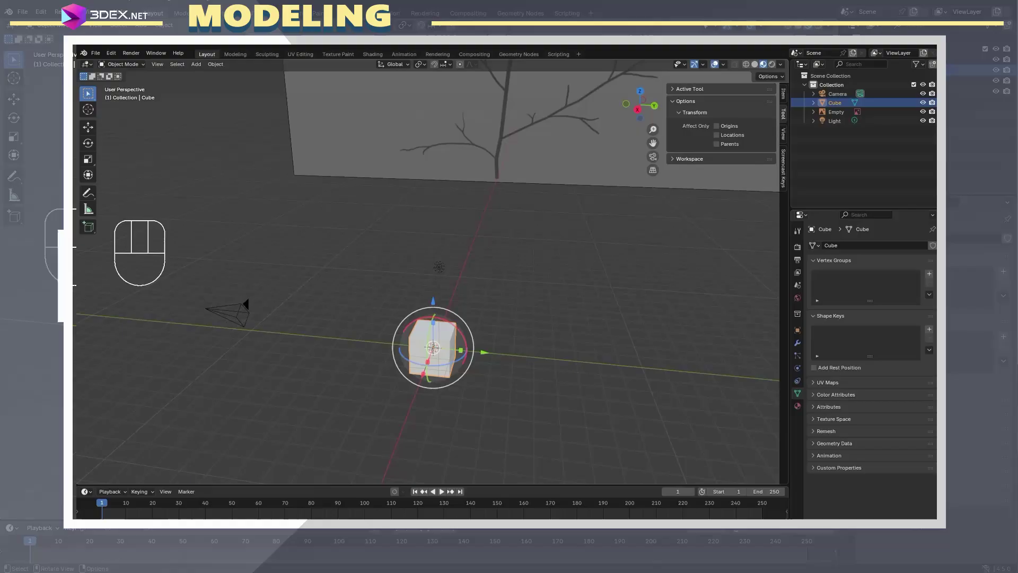
- Scale the cube down in Object Mode, then return to Edit Mode to shape the branch
key(Tab)
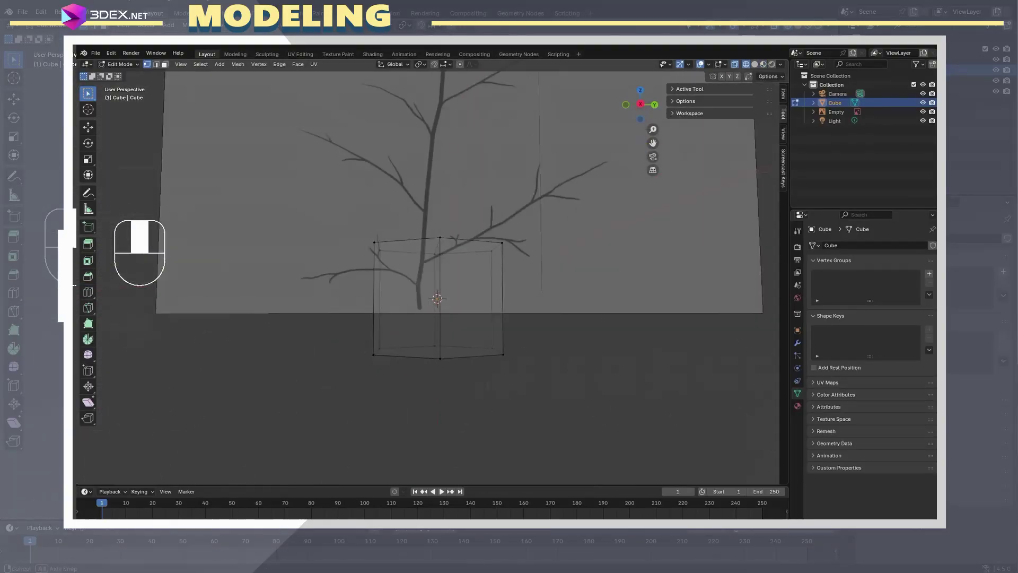
key(Tab)
key(s)
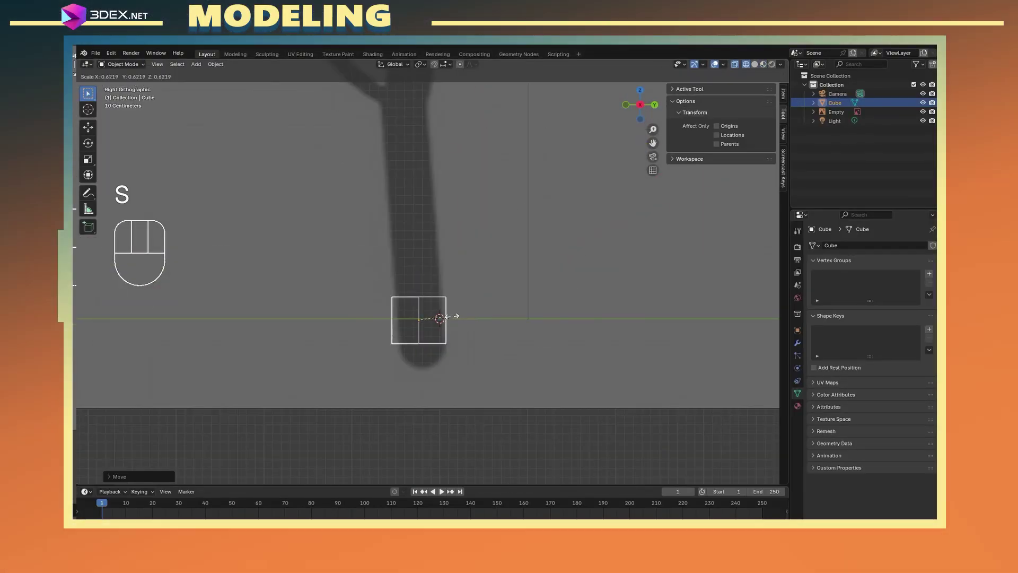
click(457, 316)
key(Tab)
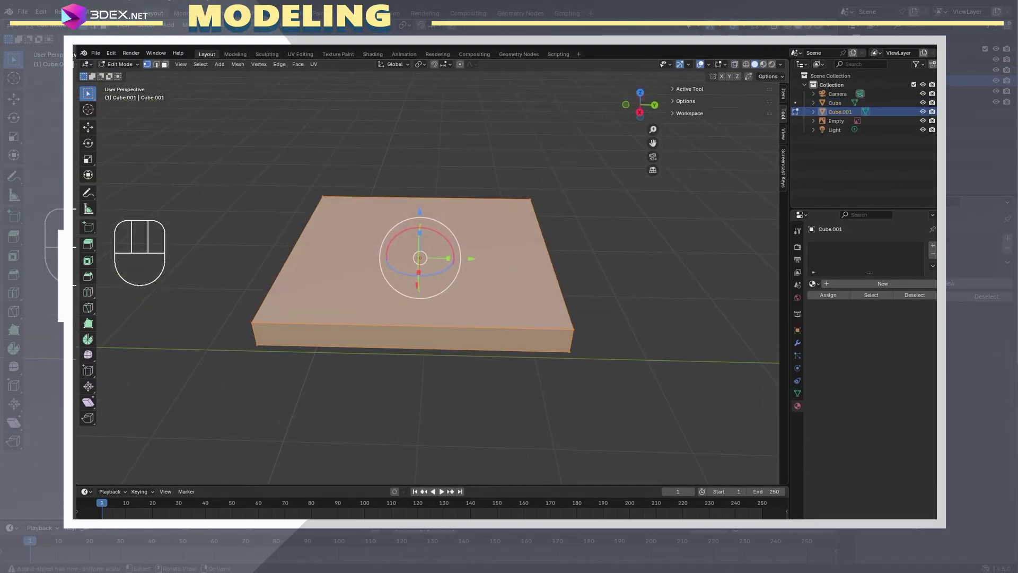
- Leave Edit Mode once the flattened leaf slab is finished
key(Tab)
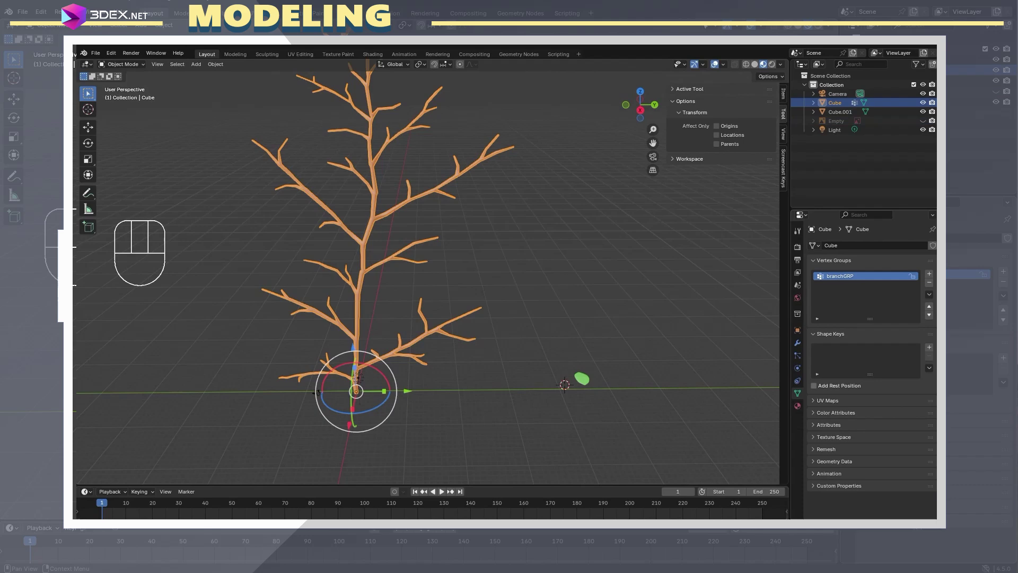
- Add a particle system that renders Cube.001 leaves on the branch, oriented along Global Y
click(844, 283)
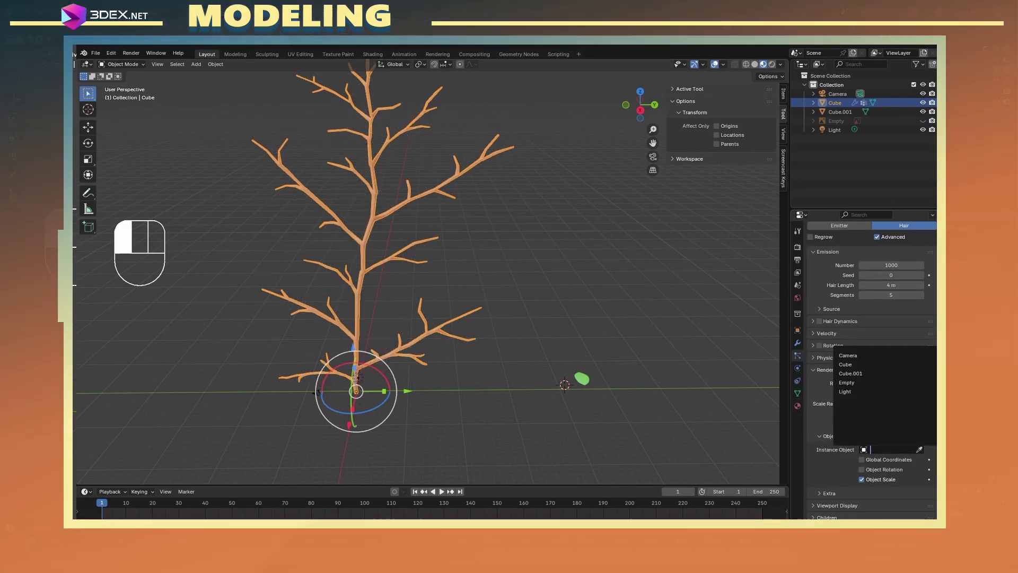
click(875, 372)
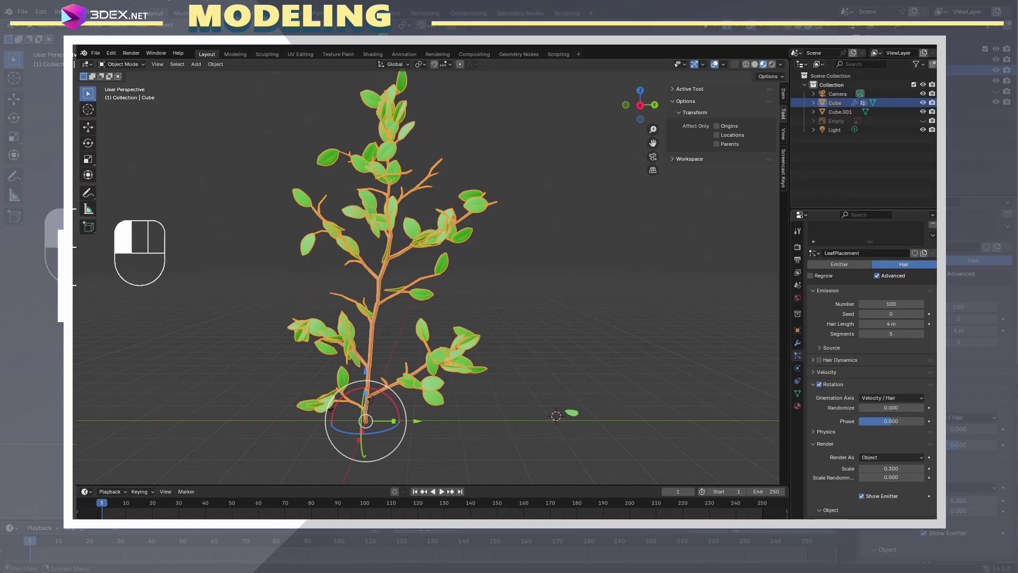
click(891, 398)
click(883, 456)
- Undo the Global Y orientation and choose a different leaf orientation axis instead
middle_drag(371, 344, 344, 374)
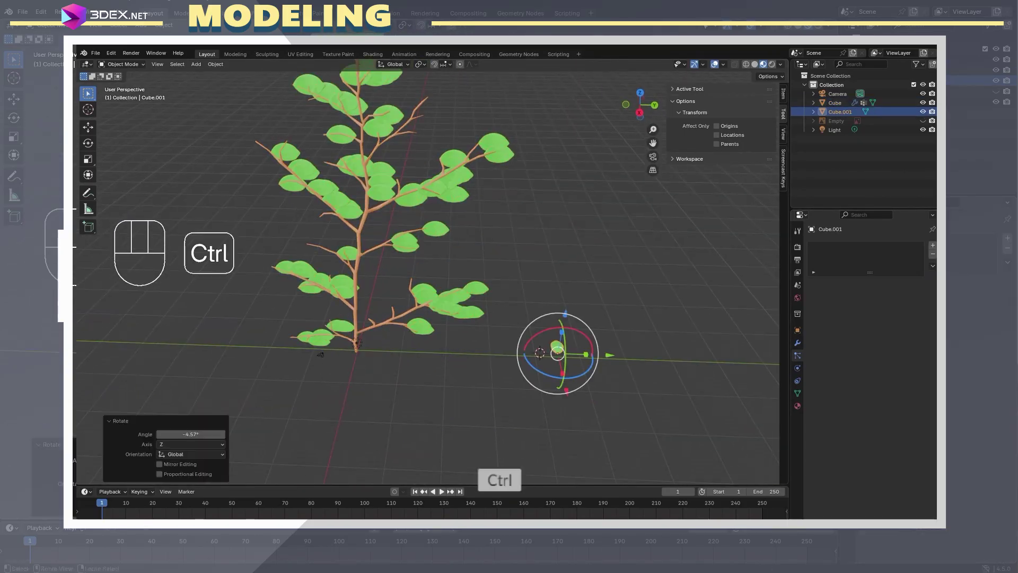
key(ctrl+z)
click(891, 428)
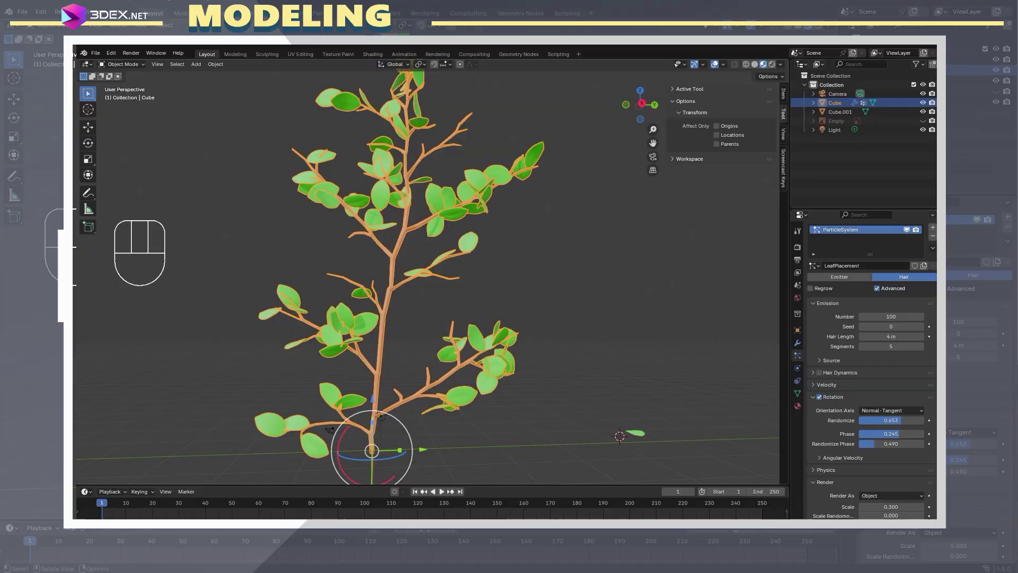
click(891, 374)
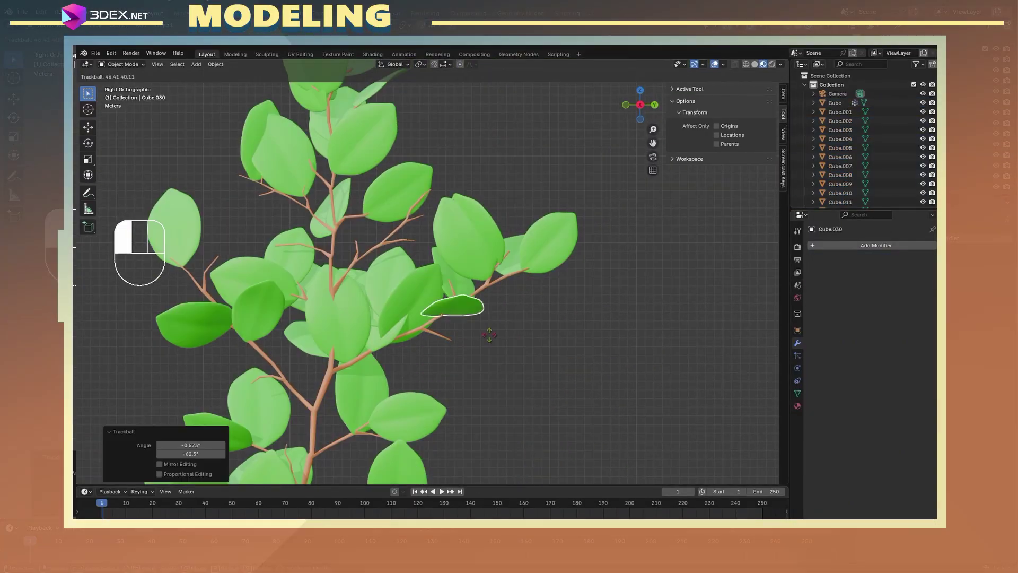
- Select leaves on the branch and rotate one freely to rearrange it
click(432, 313)
click(500, 250)
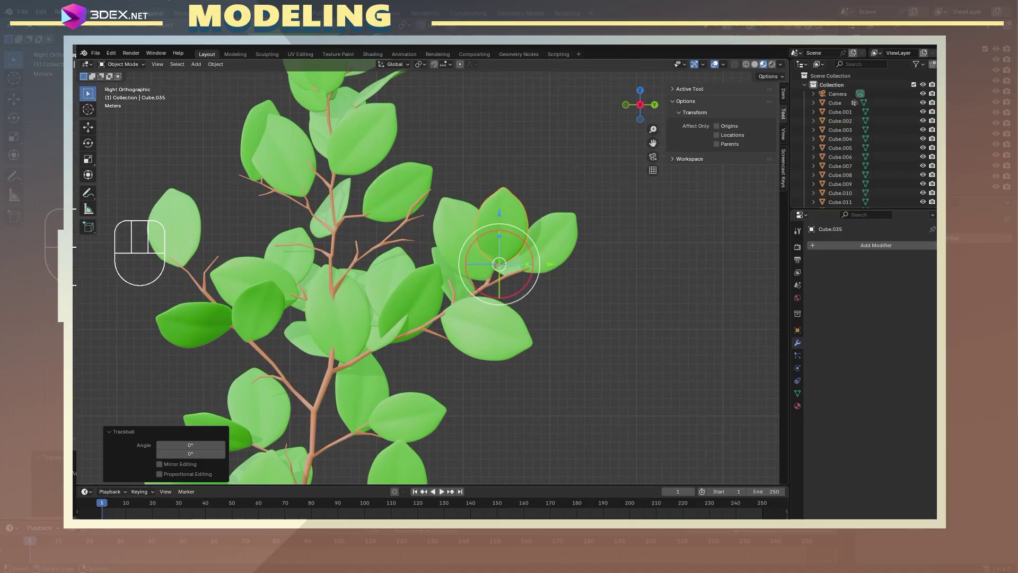
click(384, 342)
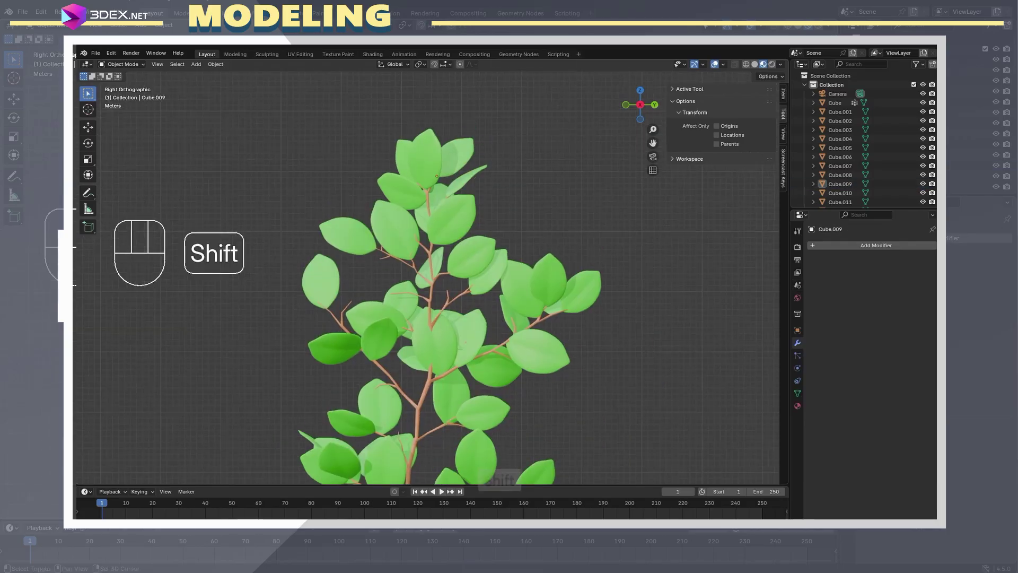
- Shrink another leaf to 0.585 scale and add a ground plane to the scene
shift+middle_drag(411, 477, 465, 341)
scroll(477, 336, up, 3)
click(350, 289)
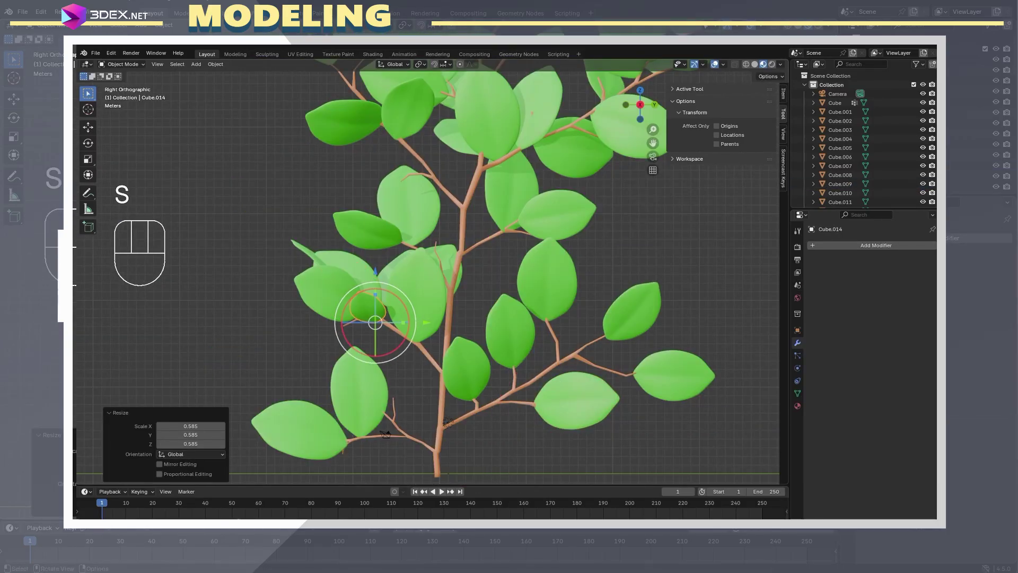
key(shift+a)
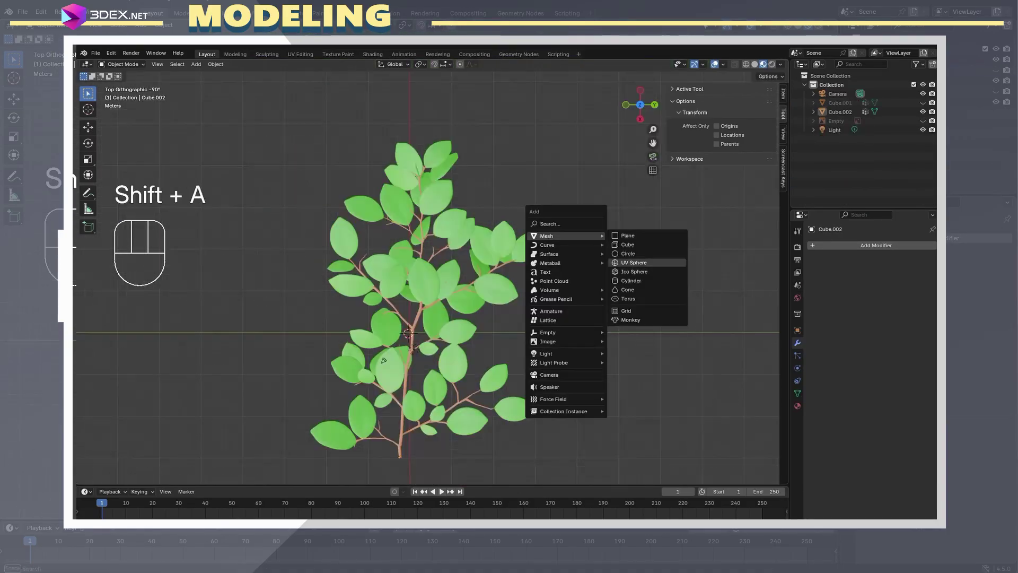
click(659, 234)
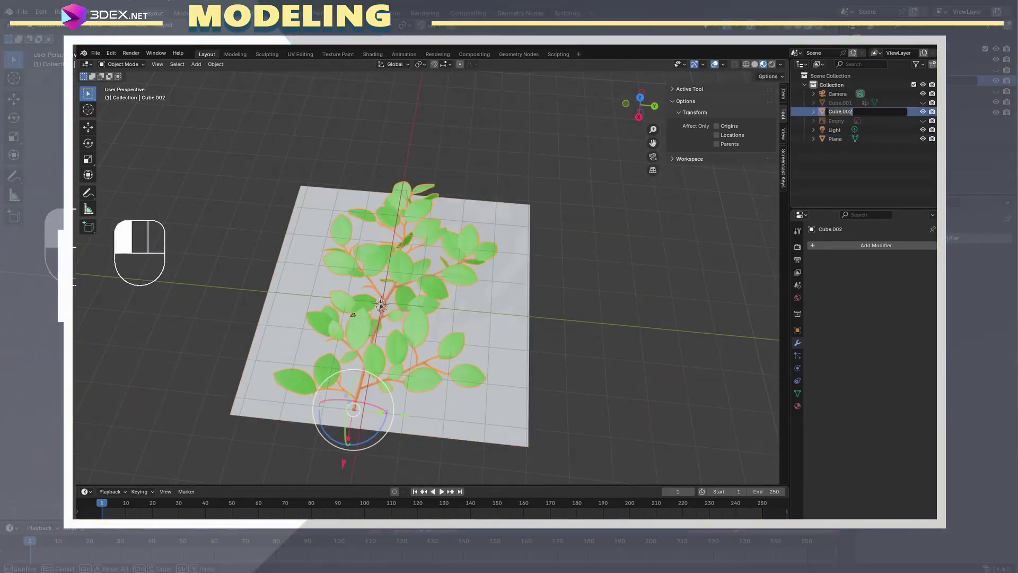
- Export the selected low-poly plane as an FBX file named branch_low
click(96, 52)
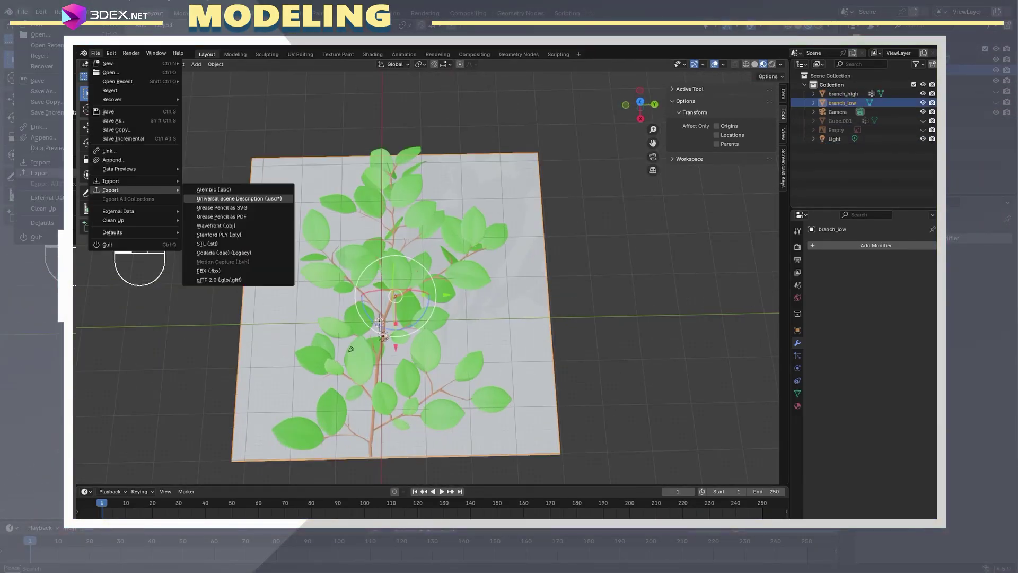
click(228, 245)
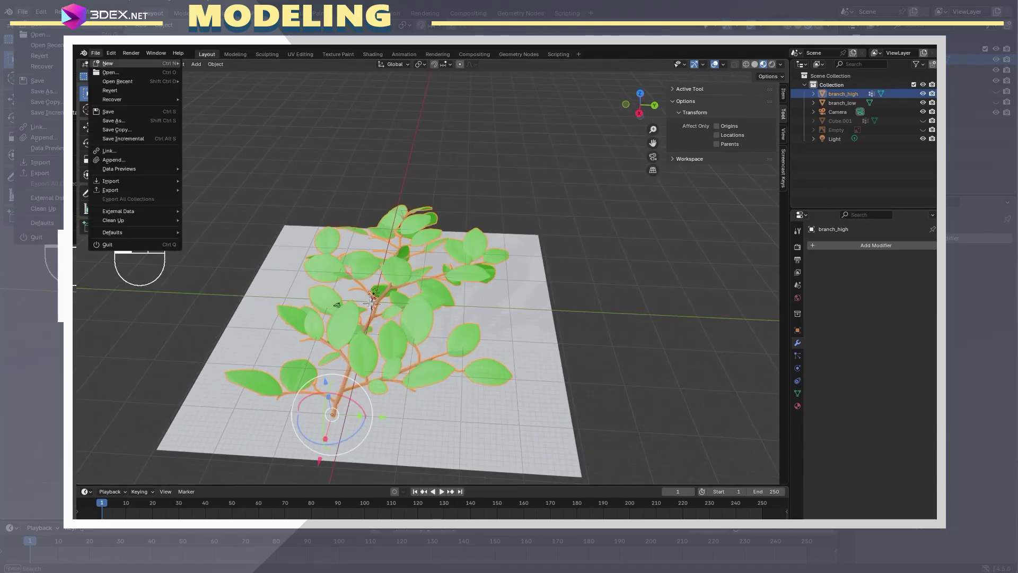
click(228, 246)
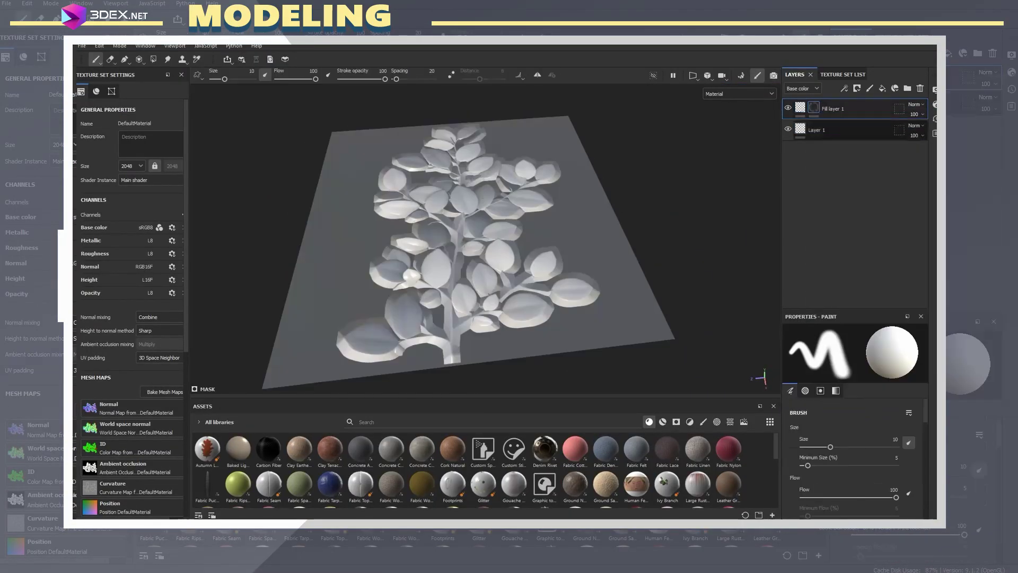
- Open the context options for a layer in Substance Painter's layer stack
right_click(814, 107)
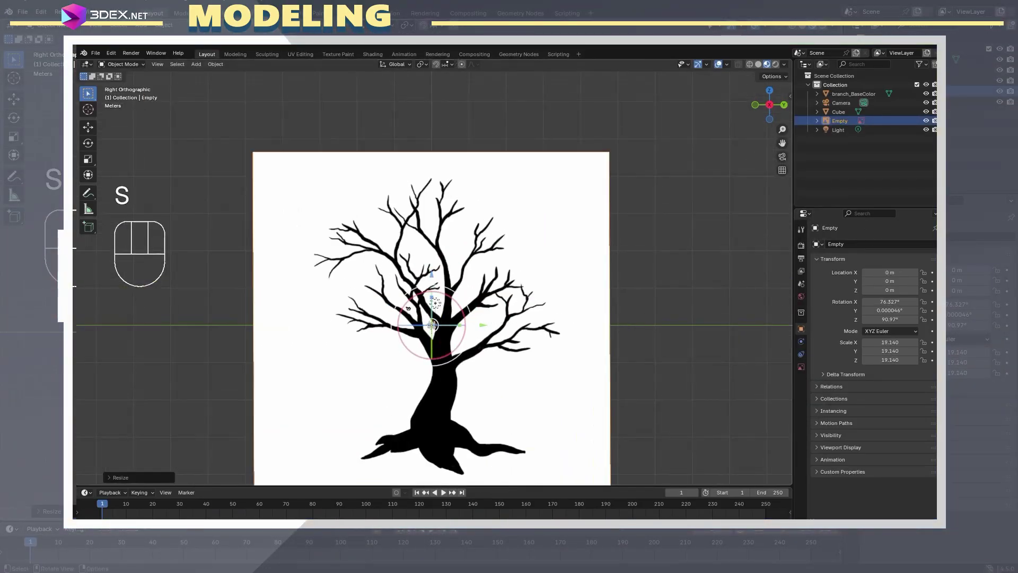
- Orbit the view to see the faded Tree_Outline reference image and the cube
middle_drag(435, 286, 350, 273)
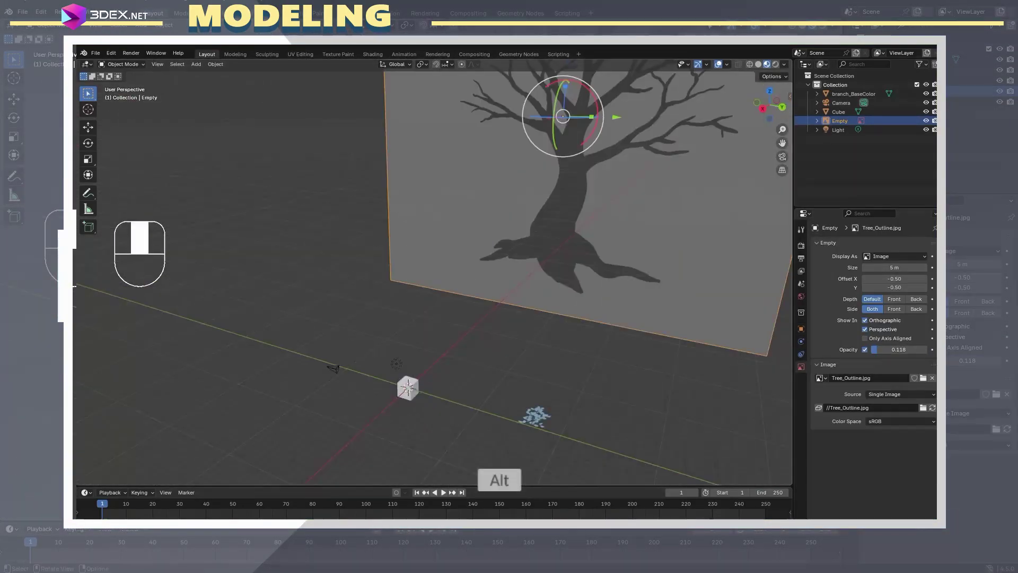
- Frame the cube, flatten it in Edit Mode and raise it onto the reference trunk
key(KP_Decimal)
key(Tab)
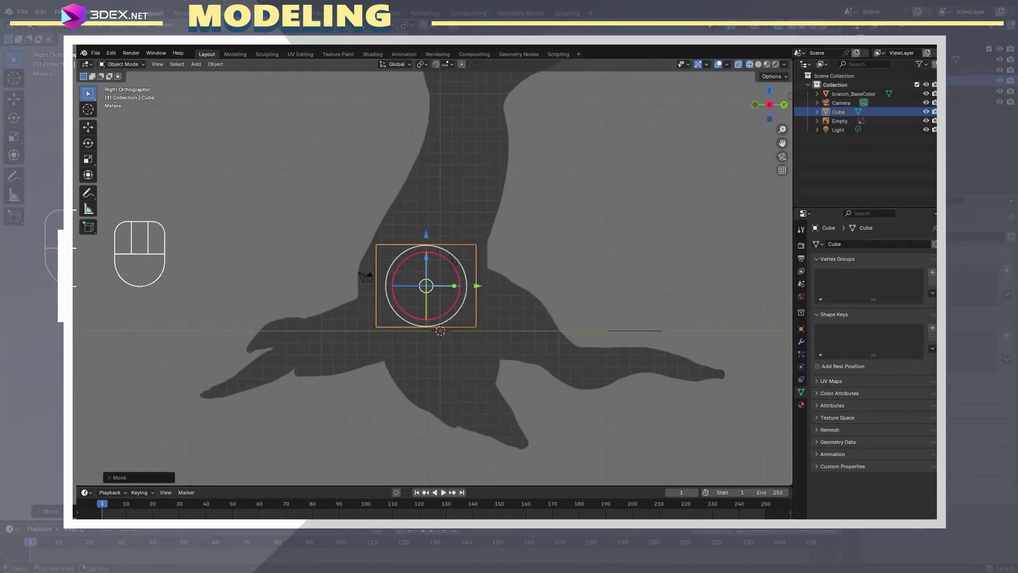
key(s)
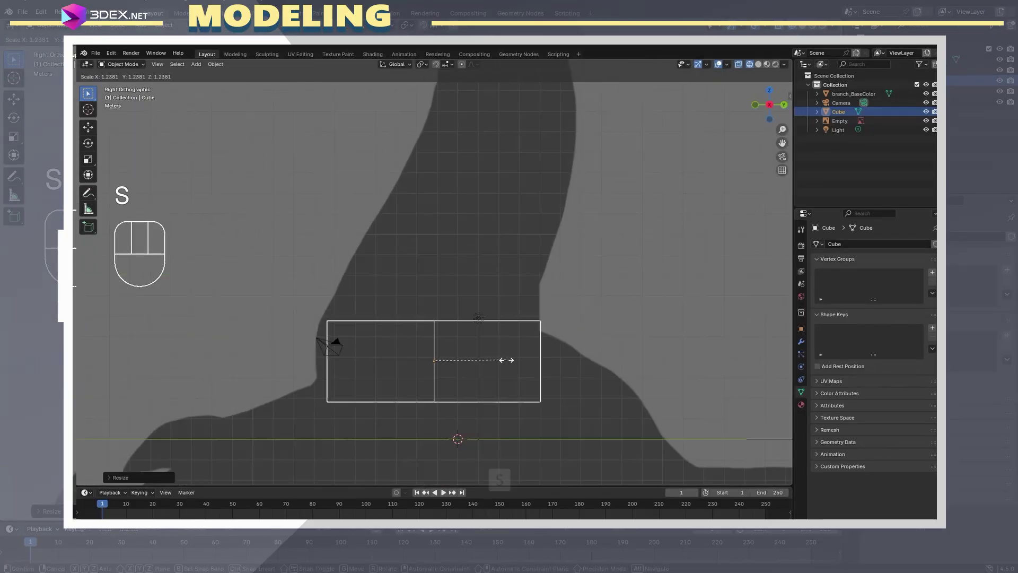
key(g)
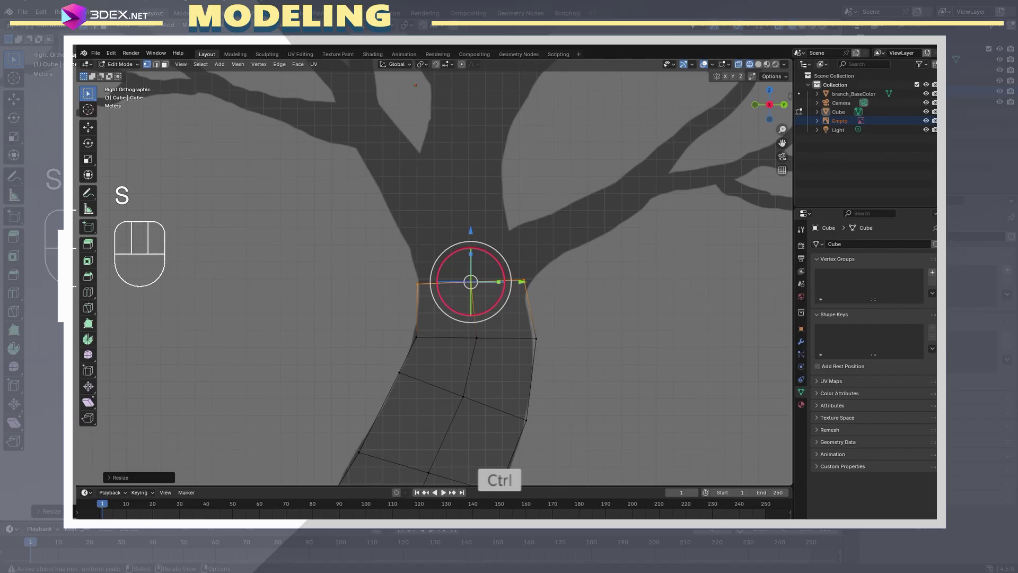
- Move the top edge up the trunk and narrow it to match the reference outline
scroll(432, 279, up, 3)
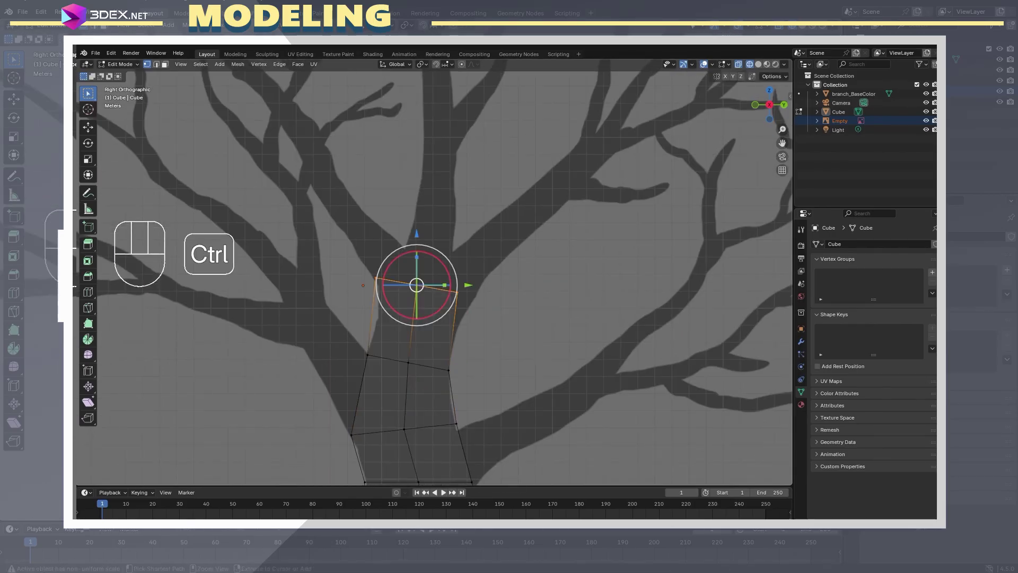
scroll(436, 255, down, 2)
drag(422, 279, 422, 278)
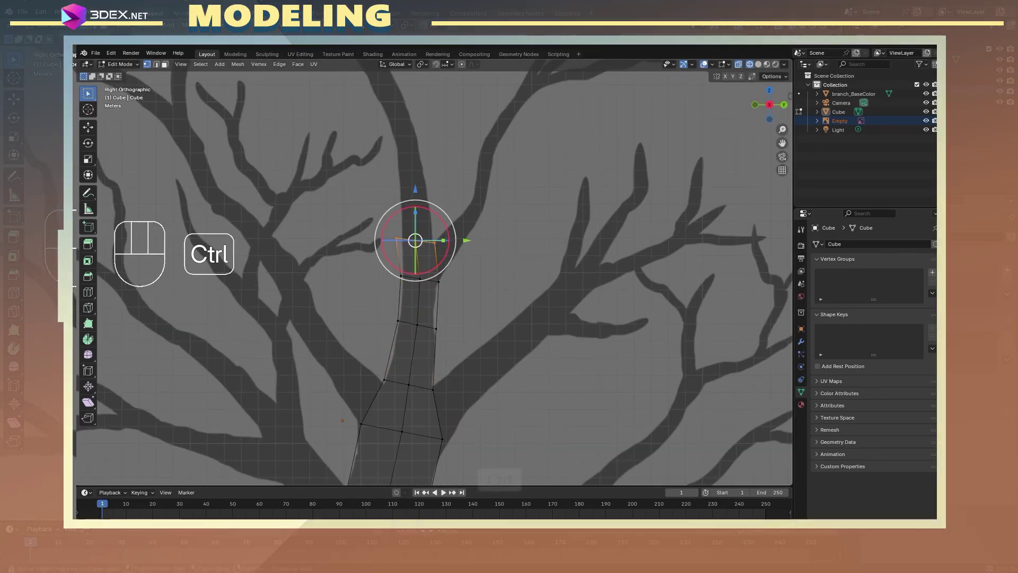
key(s)
ctrl+scroll(434, 278, down, 4)
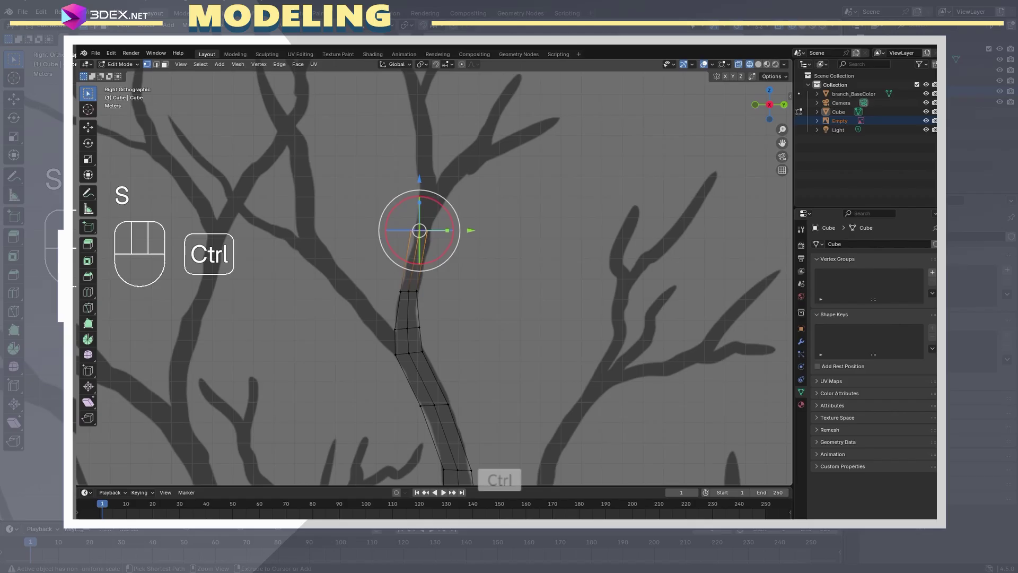
scroll(434, 279, down, 6)
scroll(434, 279, up, 10)
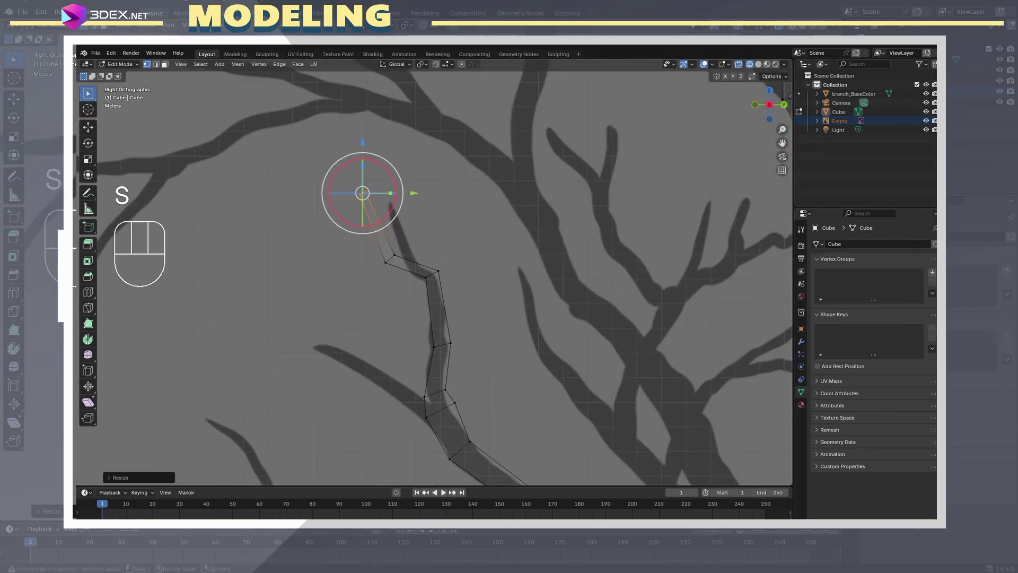
scroll(359, 193, up, 4)
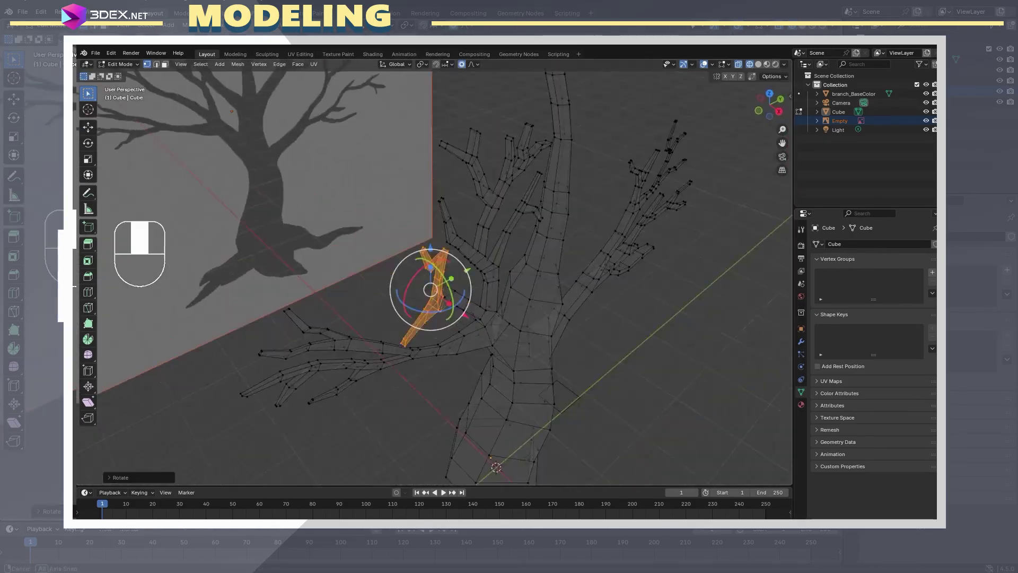
- Rotate the new branch edges, toggle X-ray to check them, then undo the last edit
middle_drag(428, 292, 488, 329)
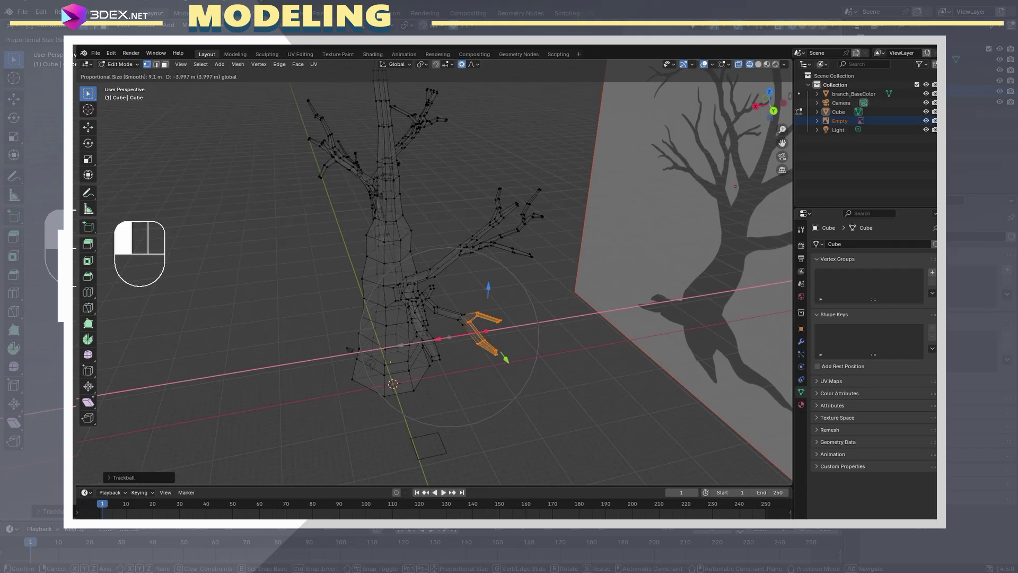
click(428, 237)
key(shift+z)
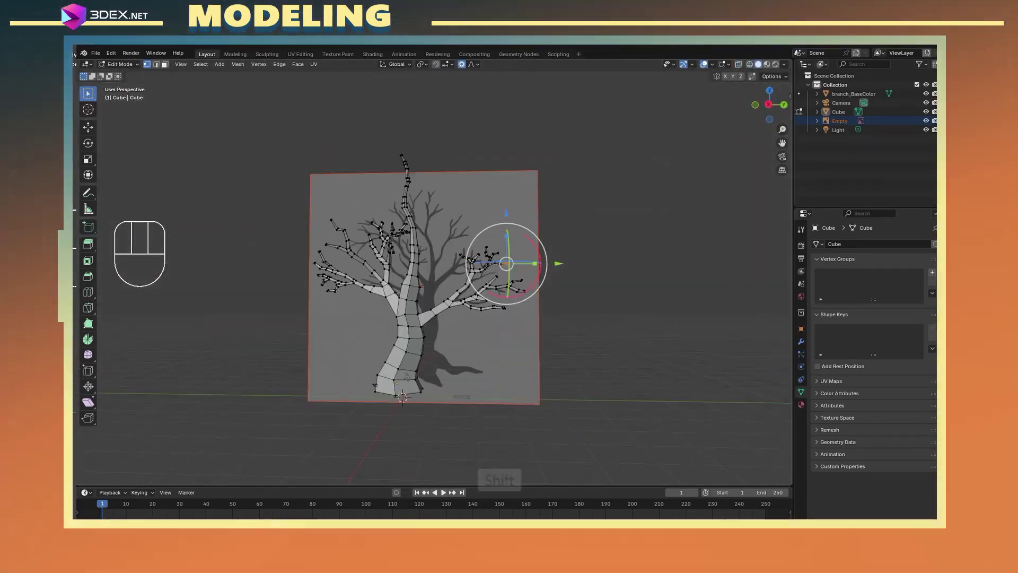
key(shift+z)
key(ctrl+z)
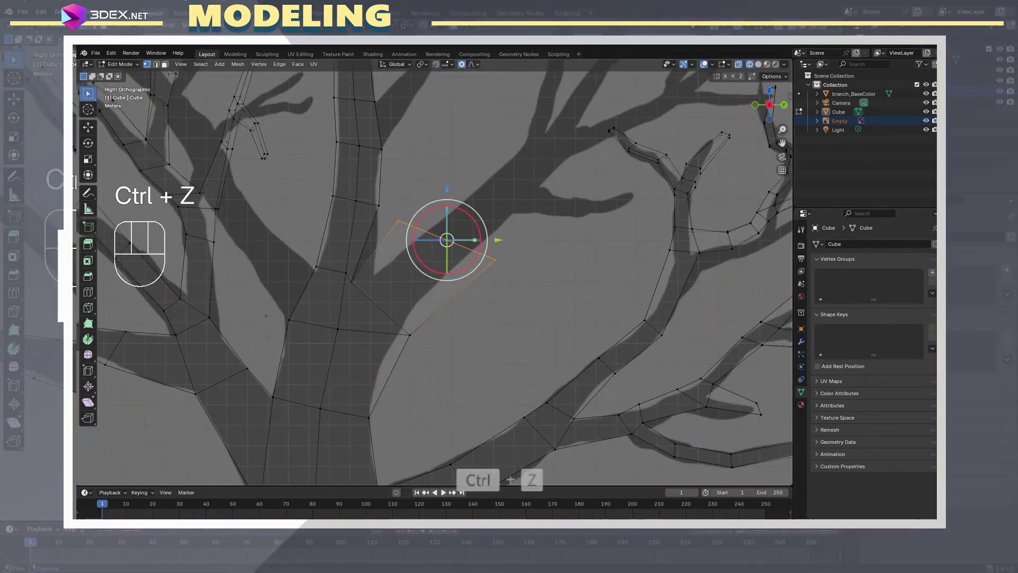
- Move the new edge along the reference branch silhouette
ctrl+drag(421, 287, 439, 266)
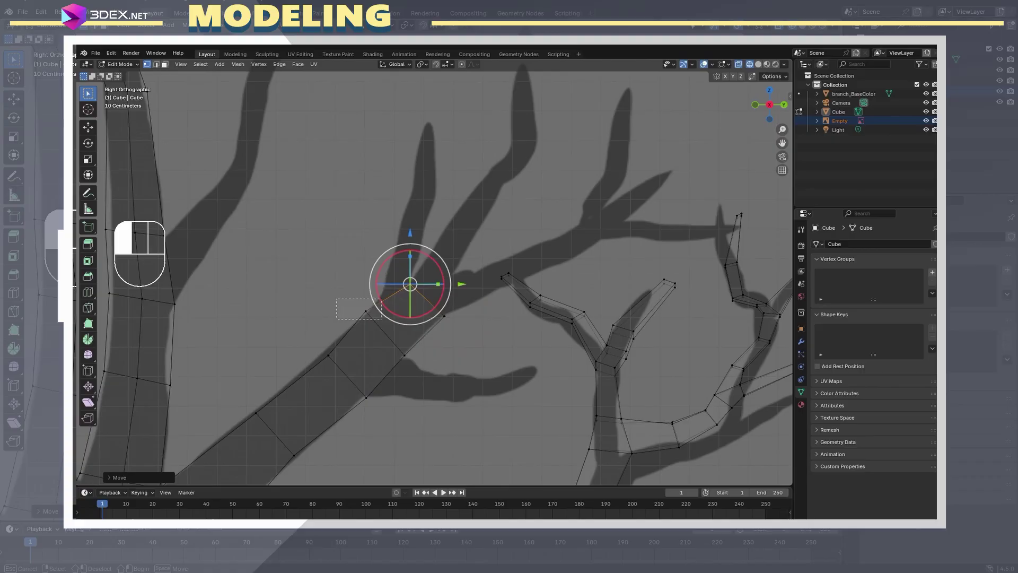
shift+middle_drag(439, 265, 414, 311)
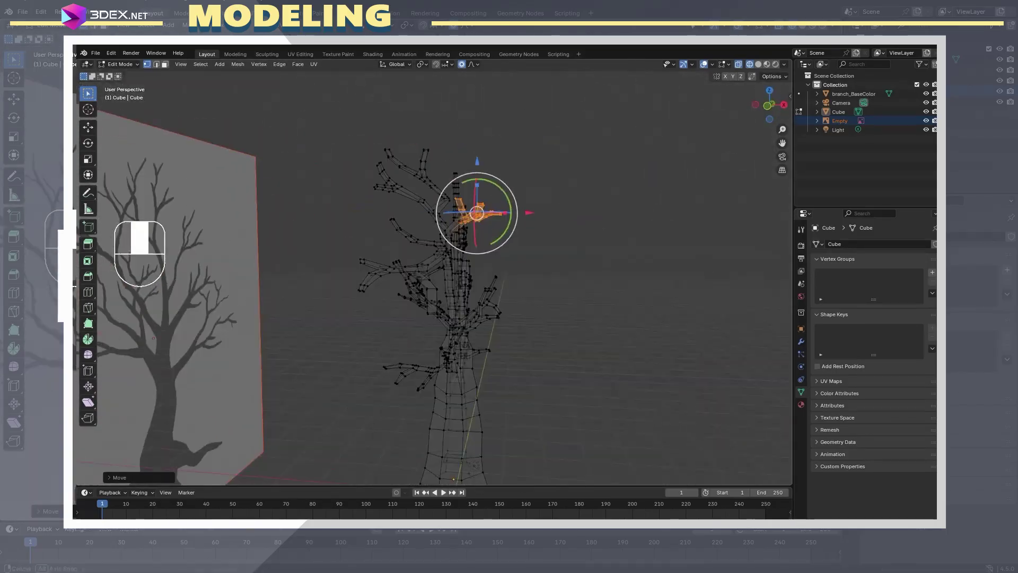
middle_drag(439, 265, 403, 265)
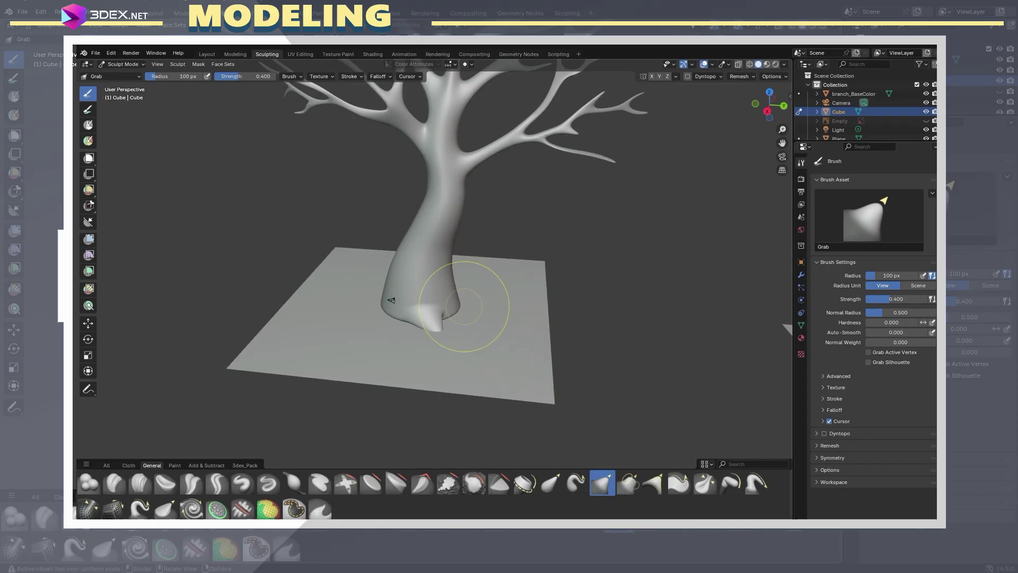
- Build up clay-strip detail at the trunk base, then carve crease-polish grooves up the trunk
middle_drag(341, 328, 390, 386)
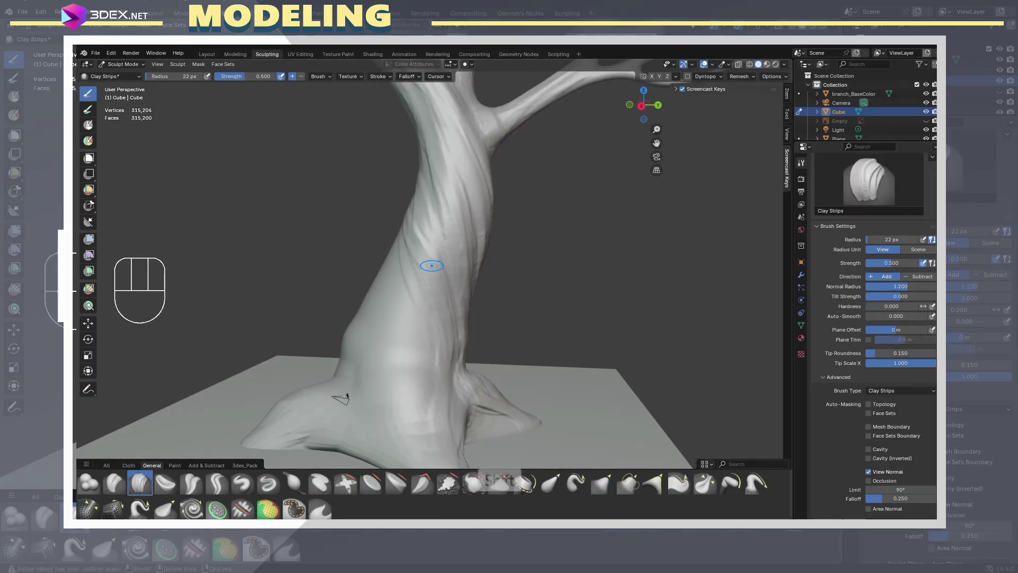
drag(382, 368, 358, 368)
mouse_move(358, 369)
middle_down()
mouse_move(350, 361)
mouse_move(355, 403)
mouse_move(465, 231)
middle_up()
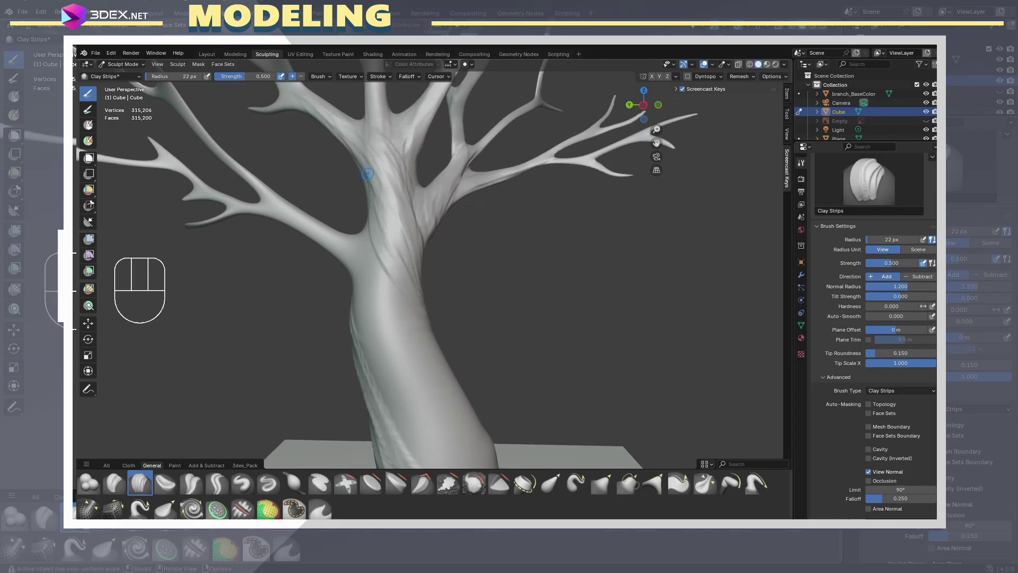
click(192, 482)
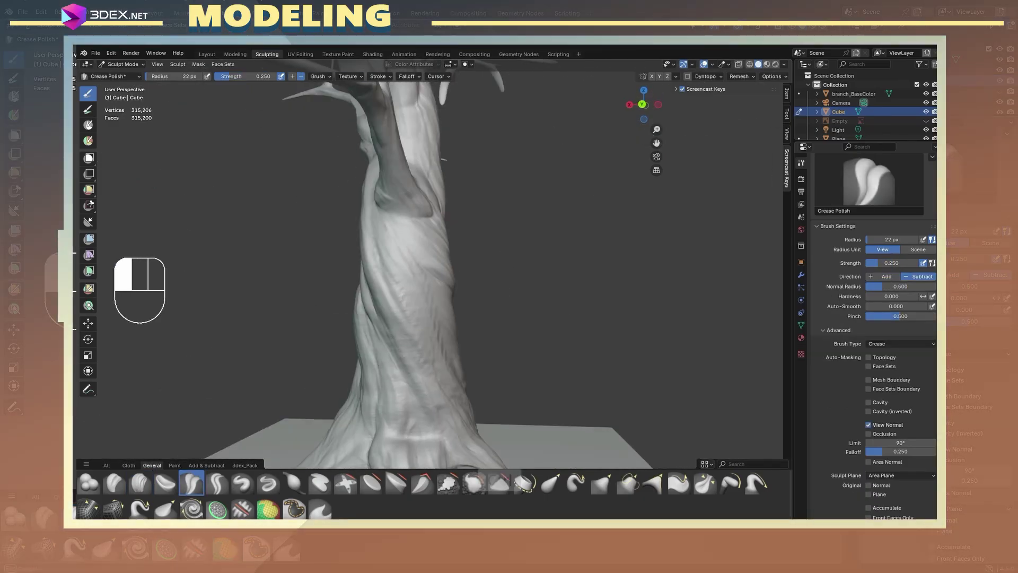
key(ctrl+z)
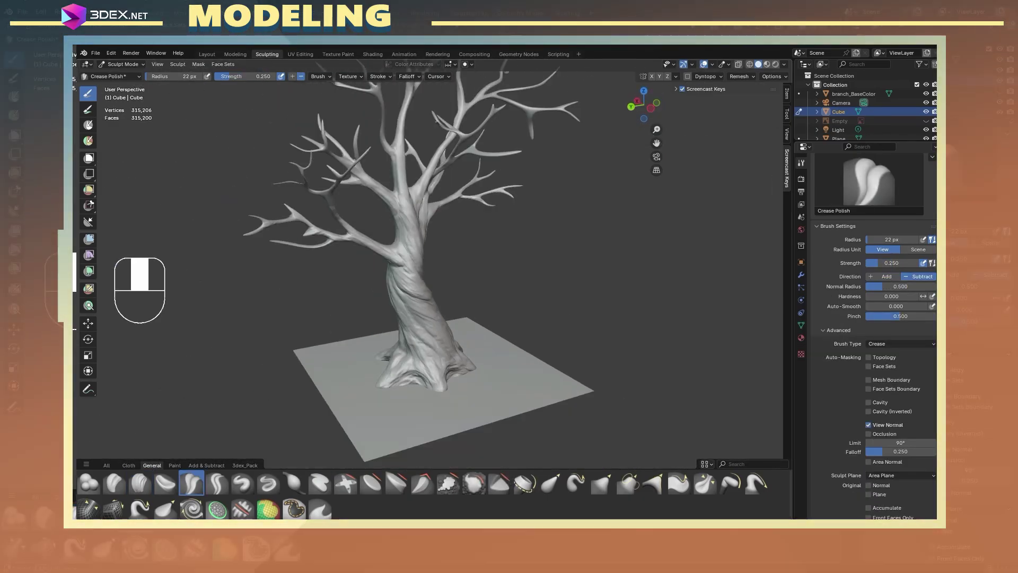
middle_drag(424, 265, 424, 212)
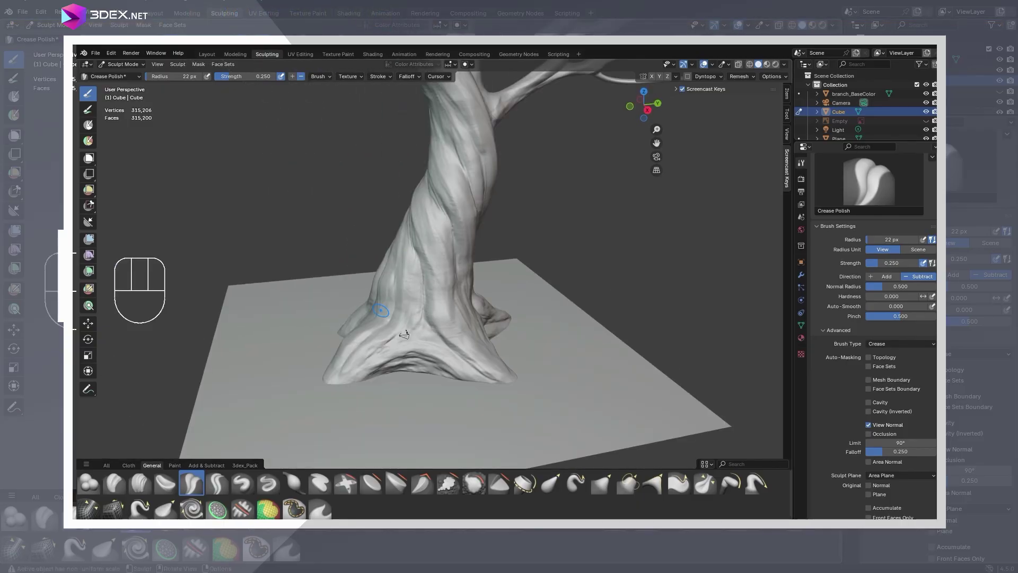
middle_drag(393, 337, 371, 340)
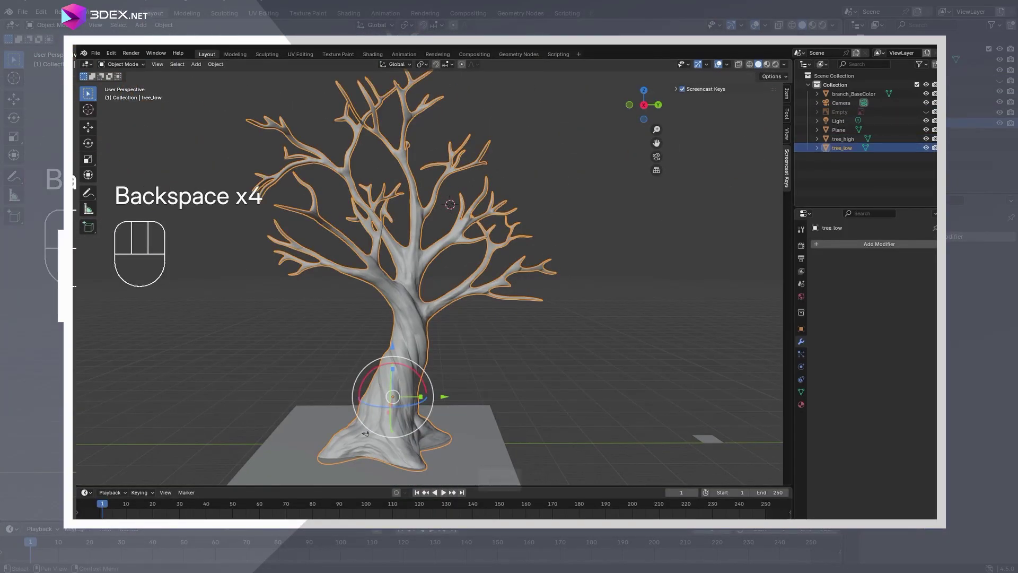
- Add a Decimate modifier to cut the tree's polygon count
click(755, 277)
shift+middle_drag(477, 239, 480, 287)
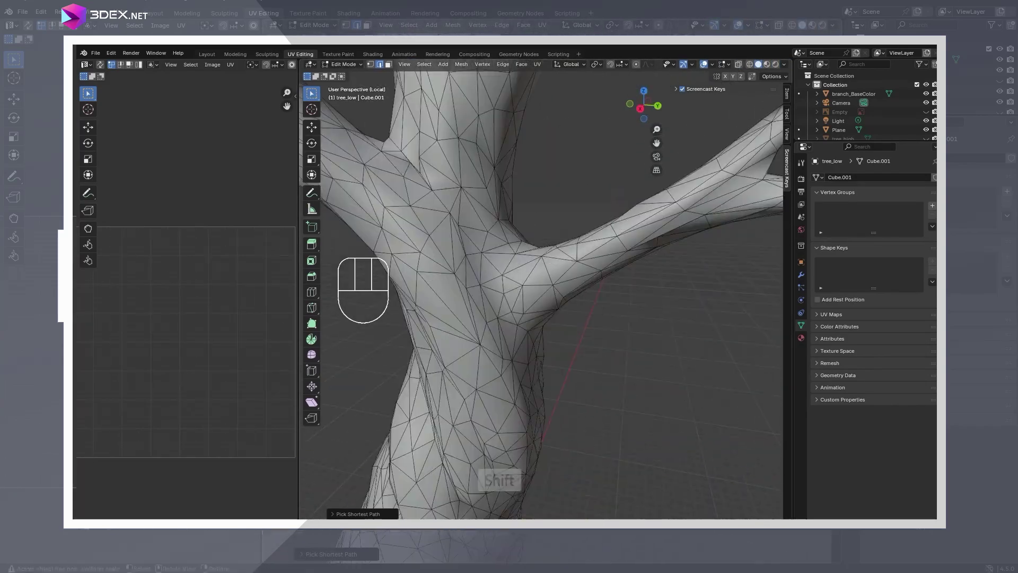
middle_drag(541, 292, 594, 270)
- Mark seam paths around the branch joints, then select the whole mesh for unwrapping
ctrl+click(515, 272)
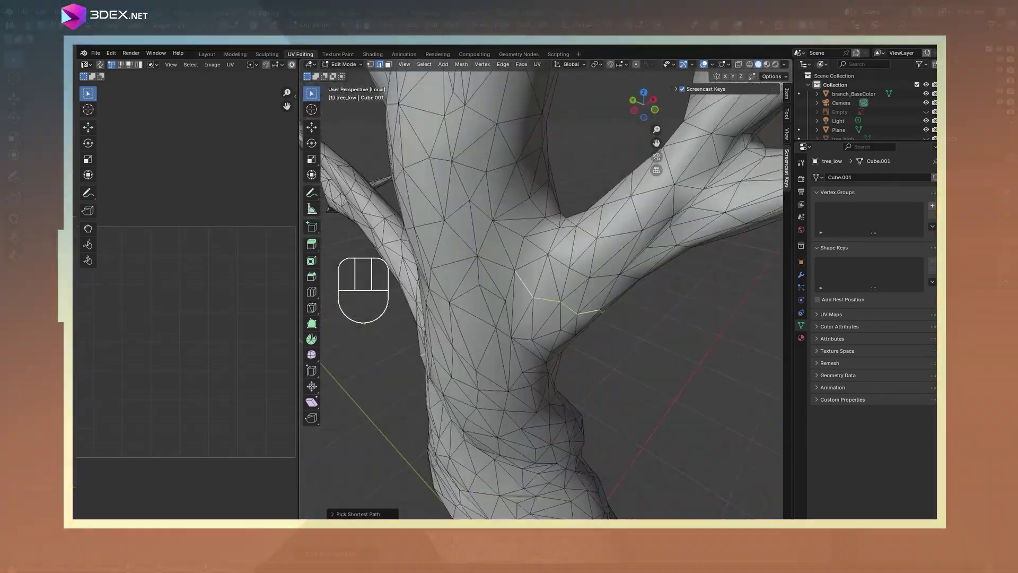
middle_drag(602, 312, 777, 129)
middle_drag(541, 318, 546, 238)
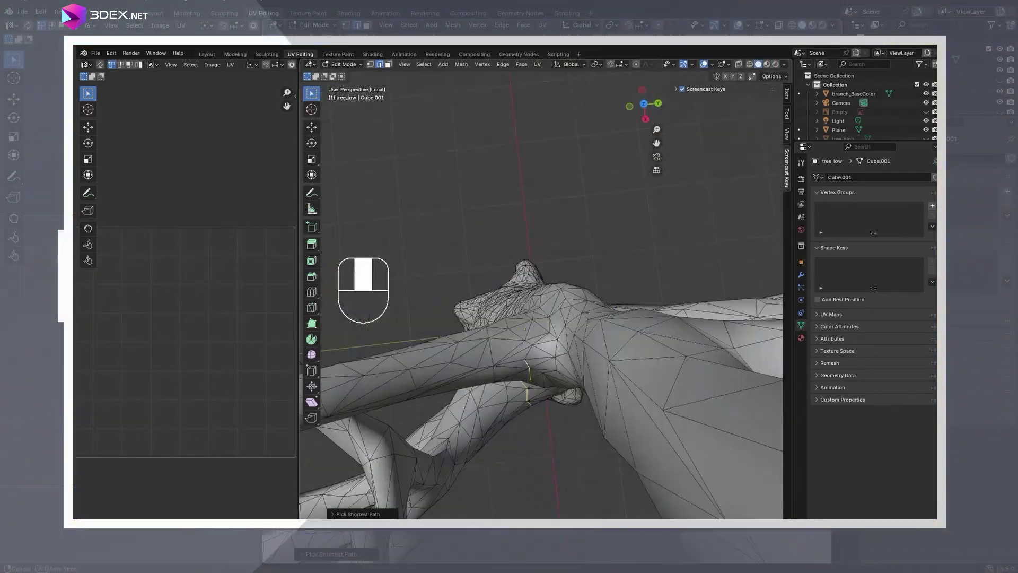
middle_drag(541, 292, 562, 275)
key(a)
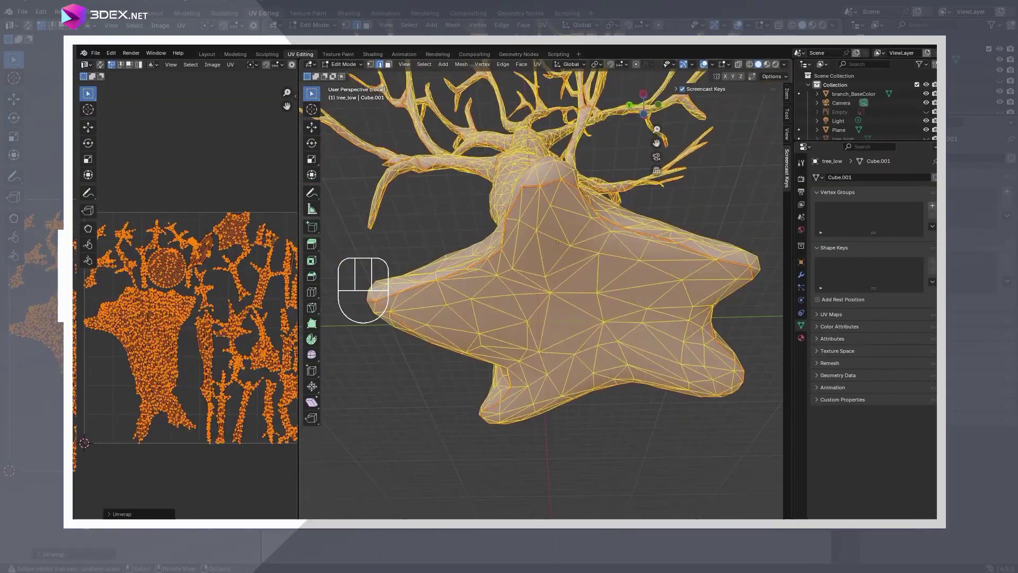
key(a)
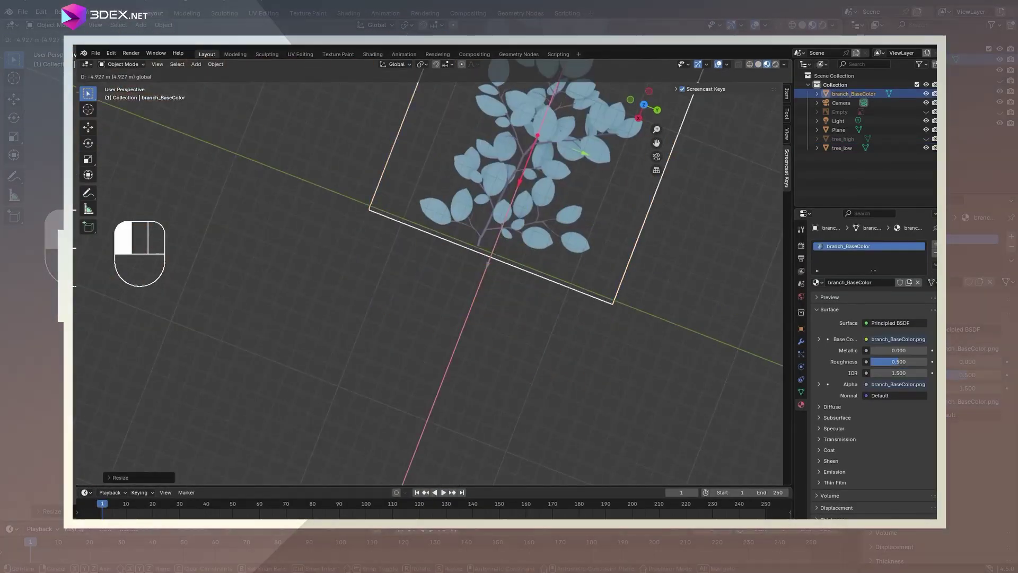
- Isolate the branch_BaseColor leaf plane in local view and enter Edit Mode
key(KP_Divide)
key(Tab)
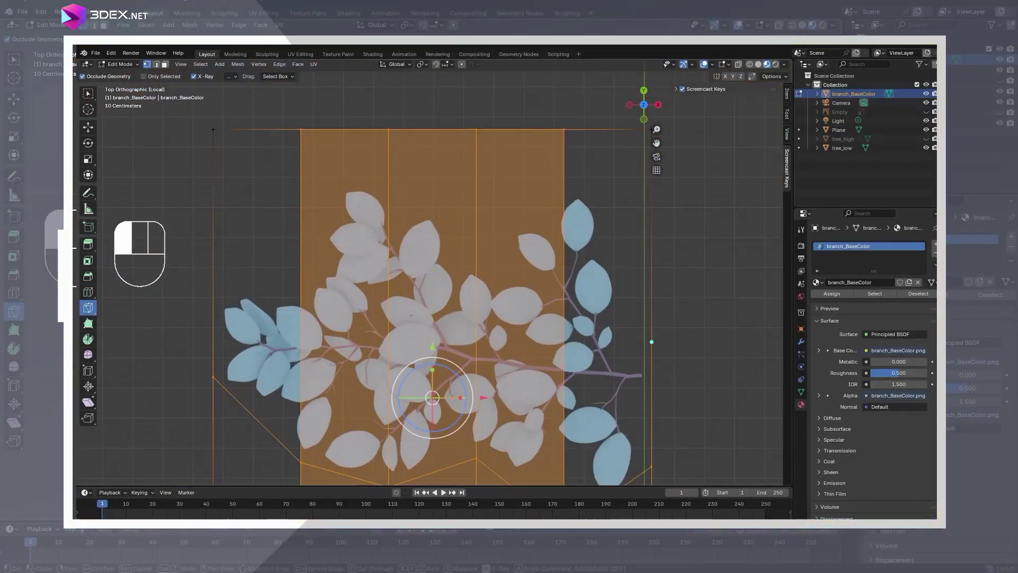
- Knife-cut the leaf plane along a leaf's outline
shift+middle_drag(651, 342, 639, 346)
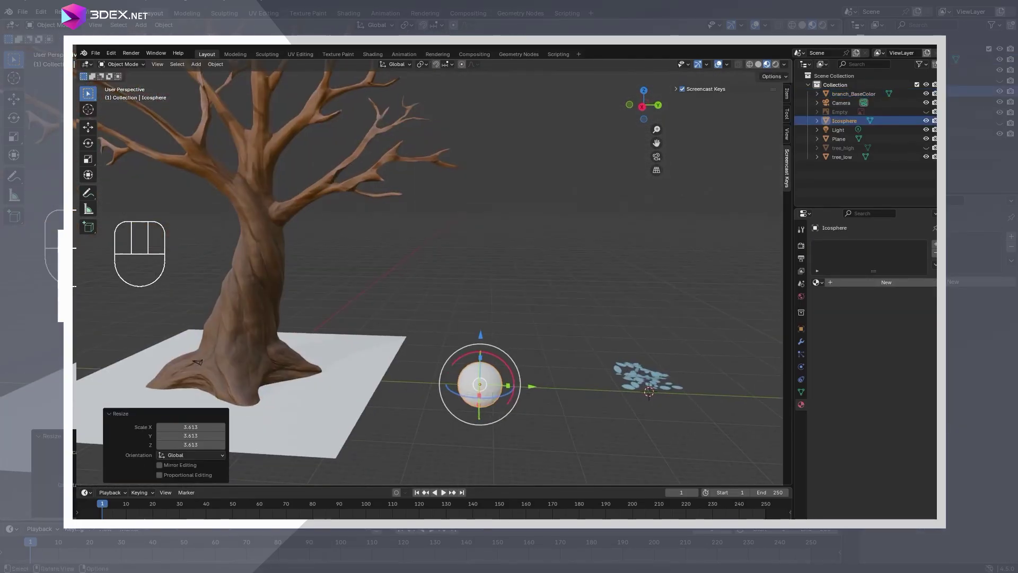
- Edit the icosphere in see-through wireframe and start typing the leaf_group name
key(Tab)
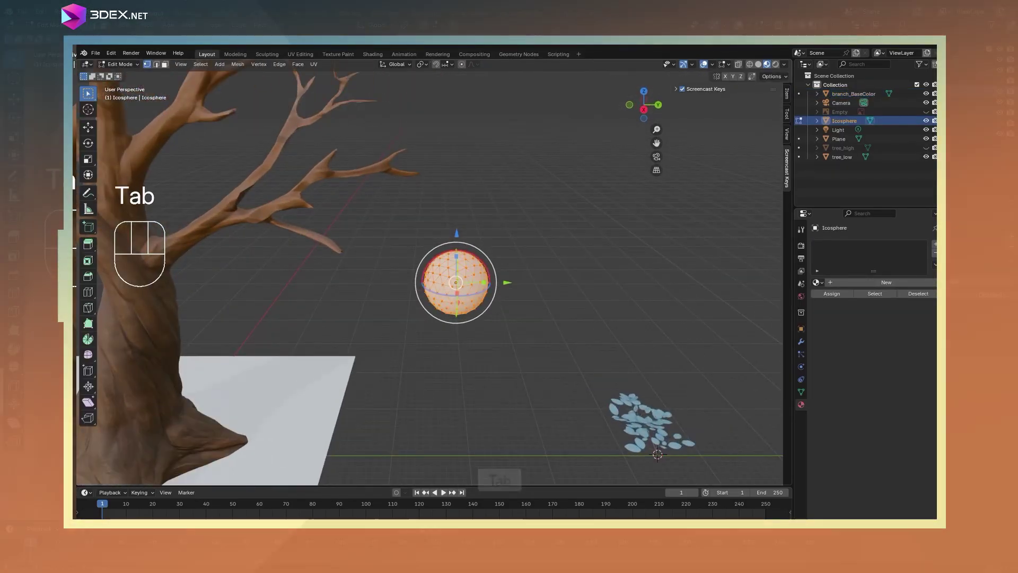
key(shift+z)
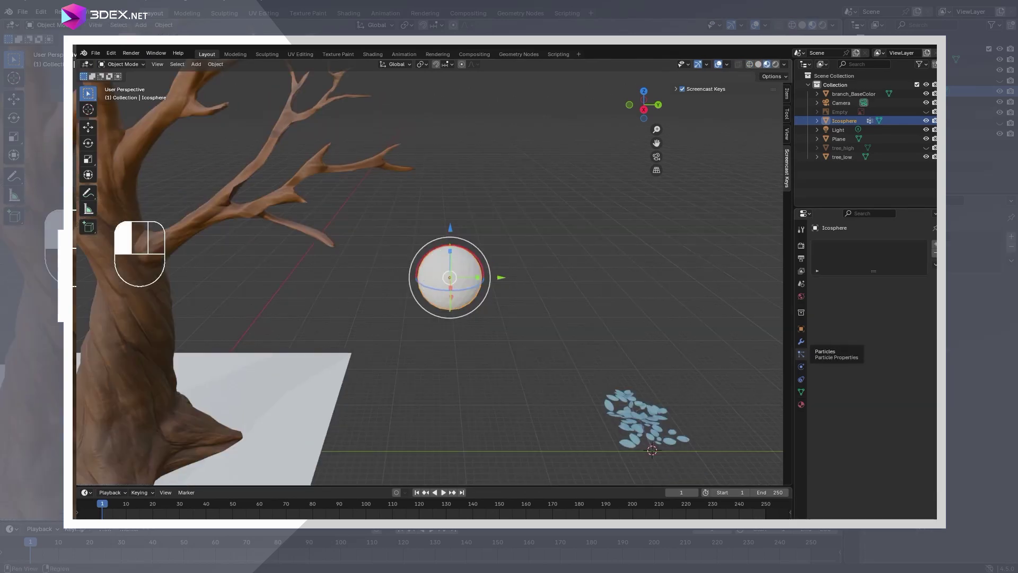
text(leaf_group.001)
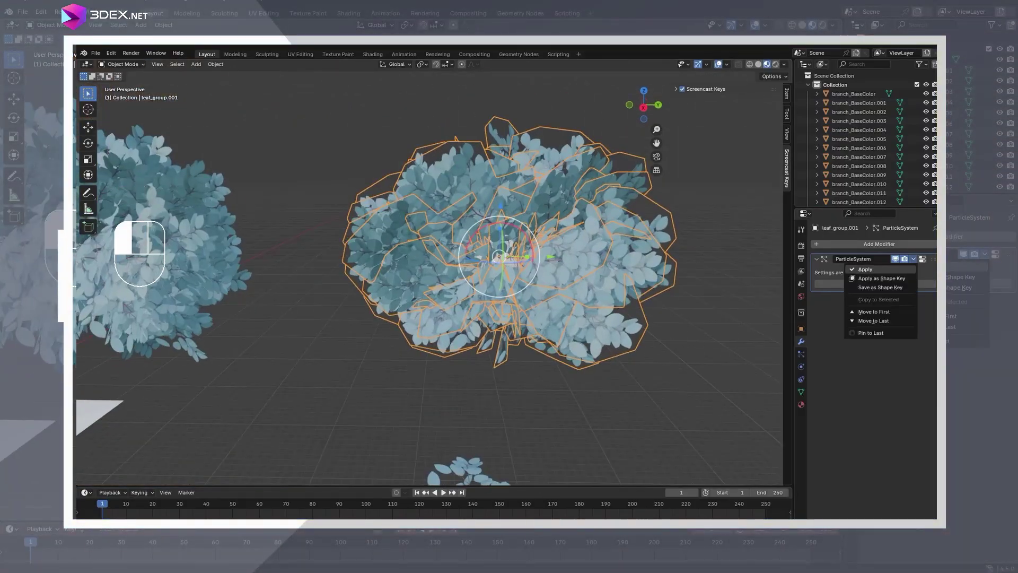
- Join the selected leaves into one clump and delete its helper icosphere
key(ctrl+j)
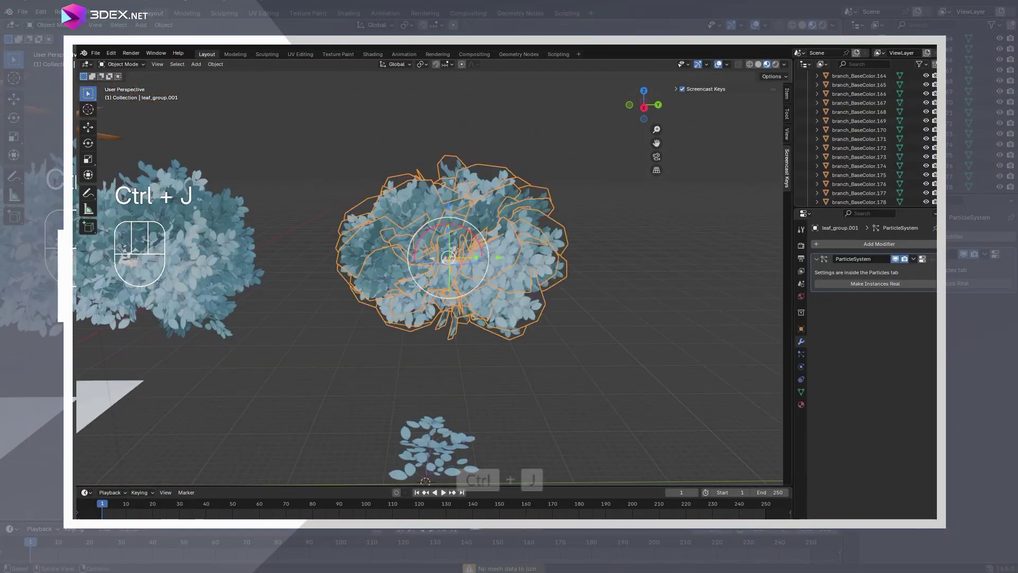
key(Tab)
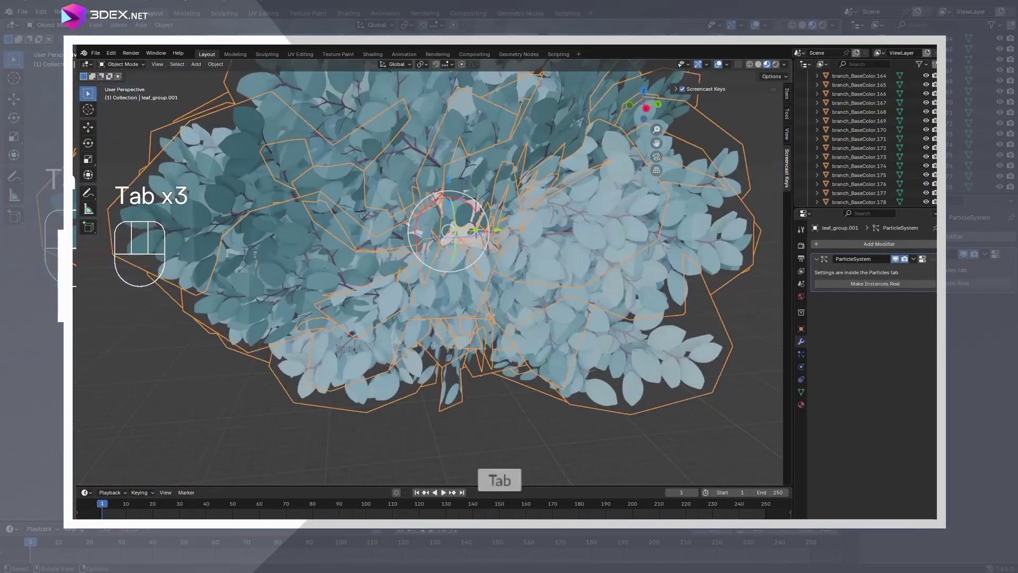
key(Tab)
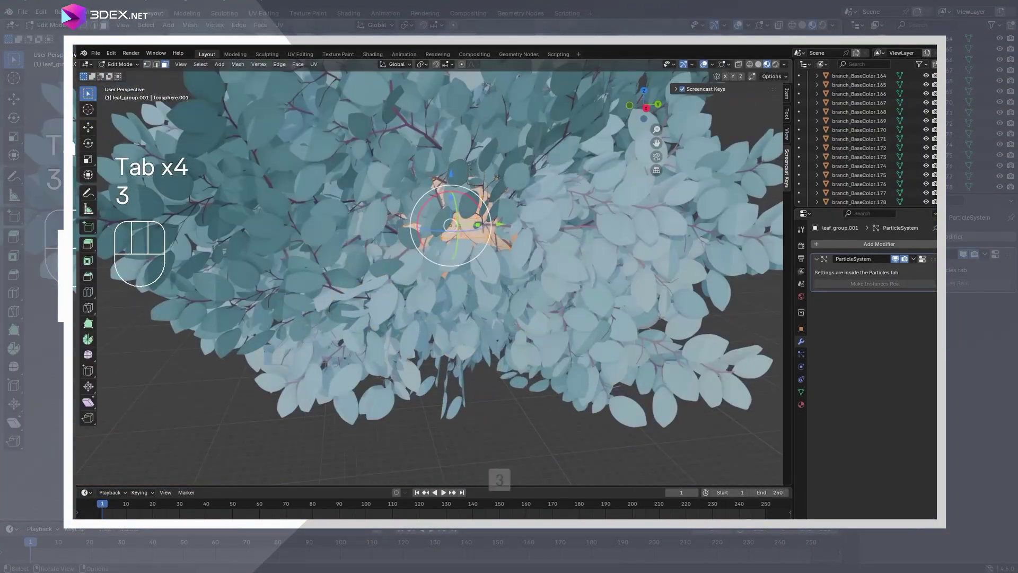
key(Delete)
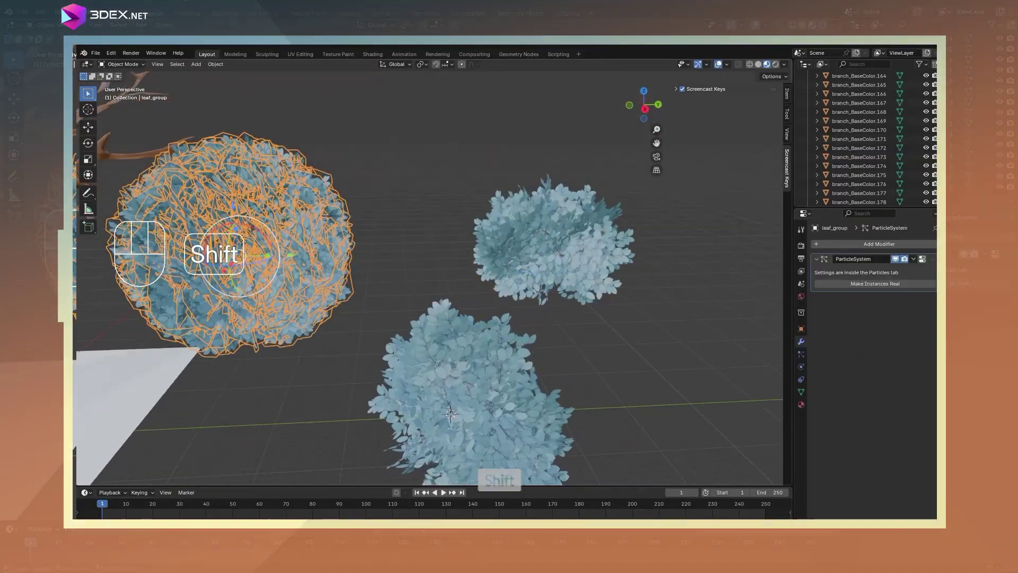
- Delete the unwanted extra leaf bushes
key(Delete)
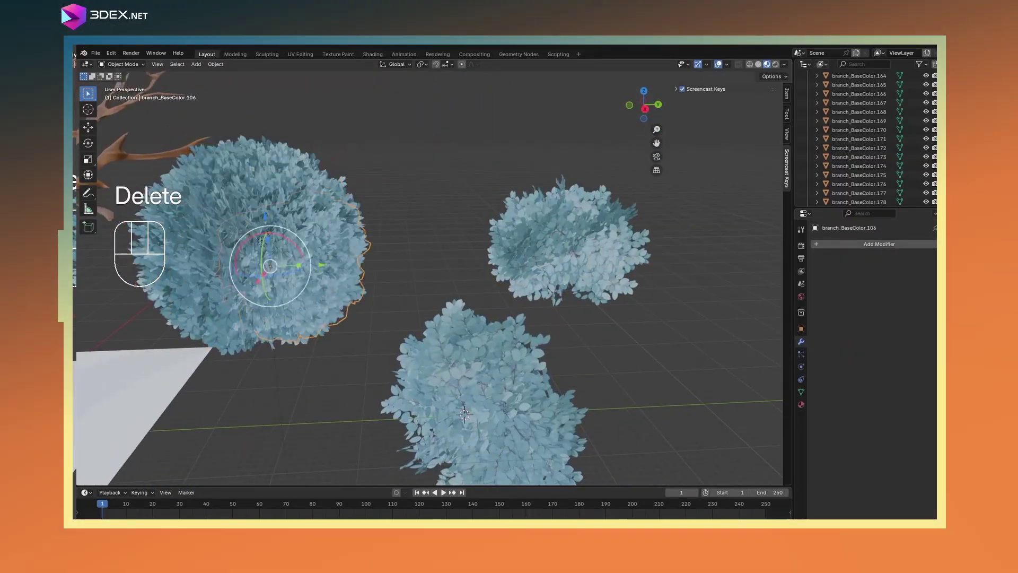
key(ctrl+z)
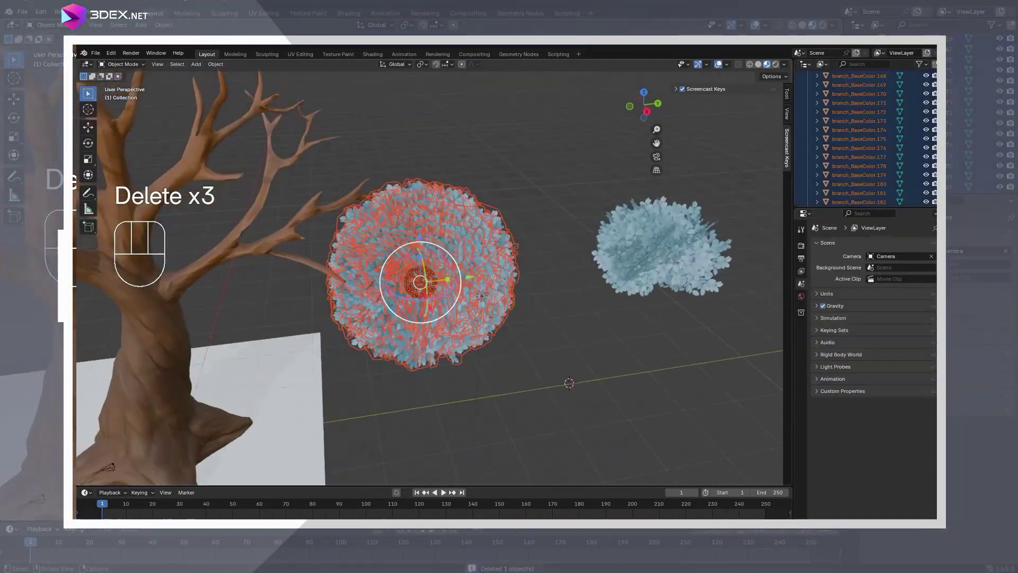
key(Delete)
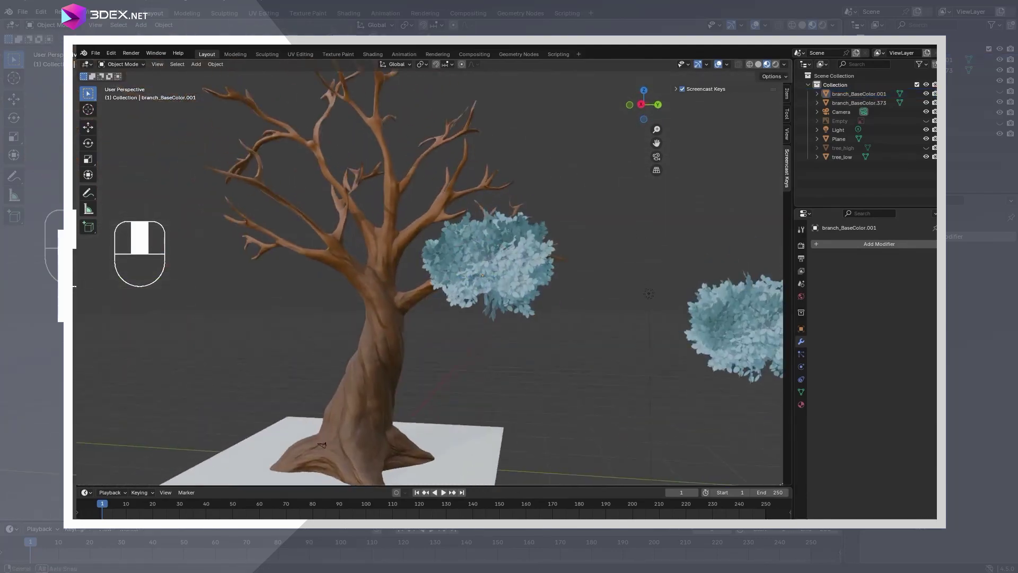
- Select linked stray leaves in the bush and remove them
key(l)
key(l)
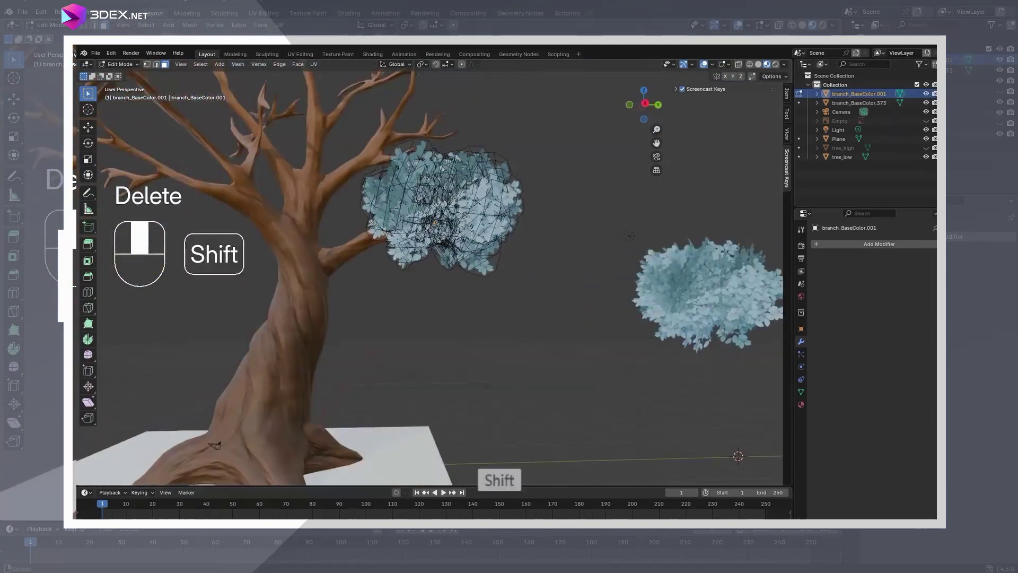
key(Tab)
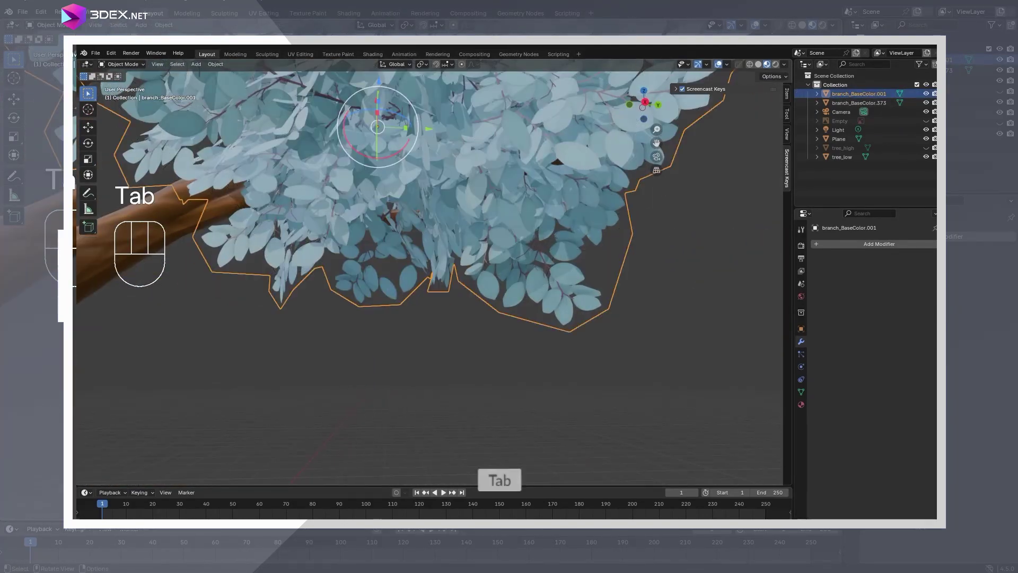
key(ctrl+z)
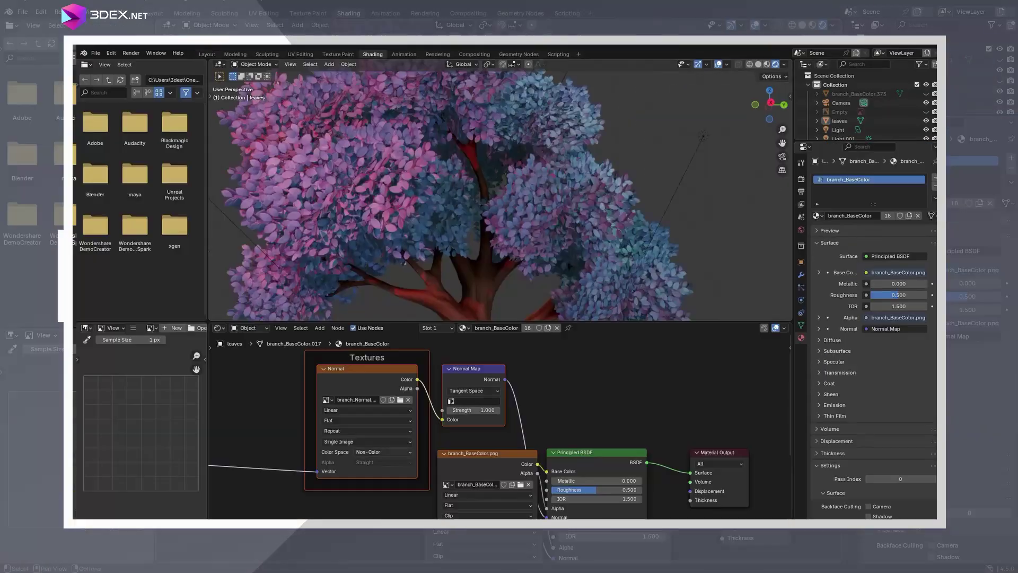
- Select the entire grass plane in Edit Mode and bring up its vertex operations for subdividing
scroll(498, 191, down, 5)
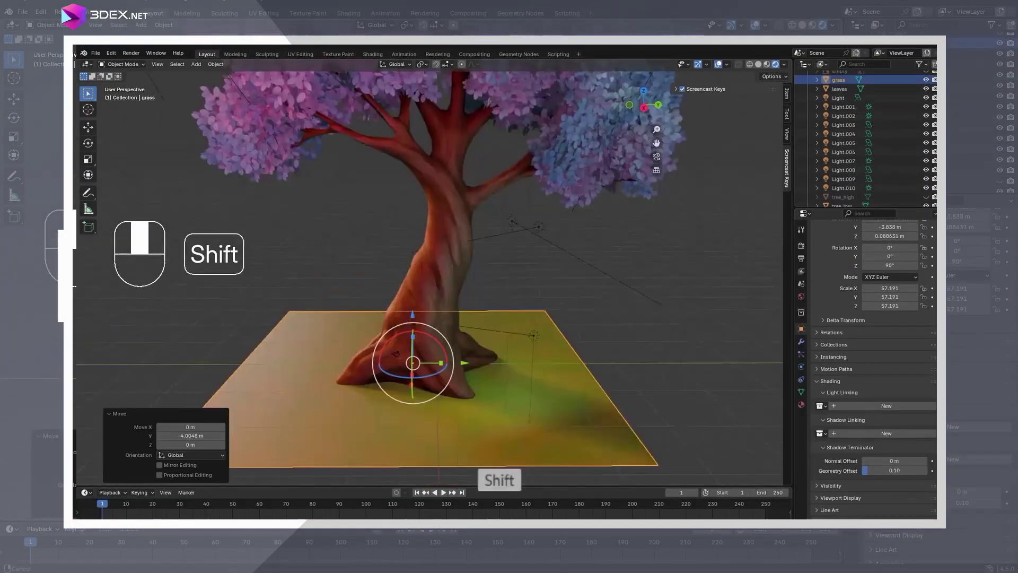
key(Tab)
key(a)
right_click(491, 288)
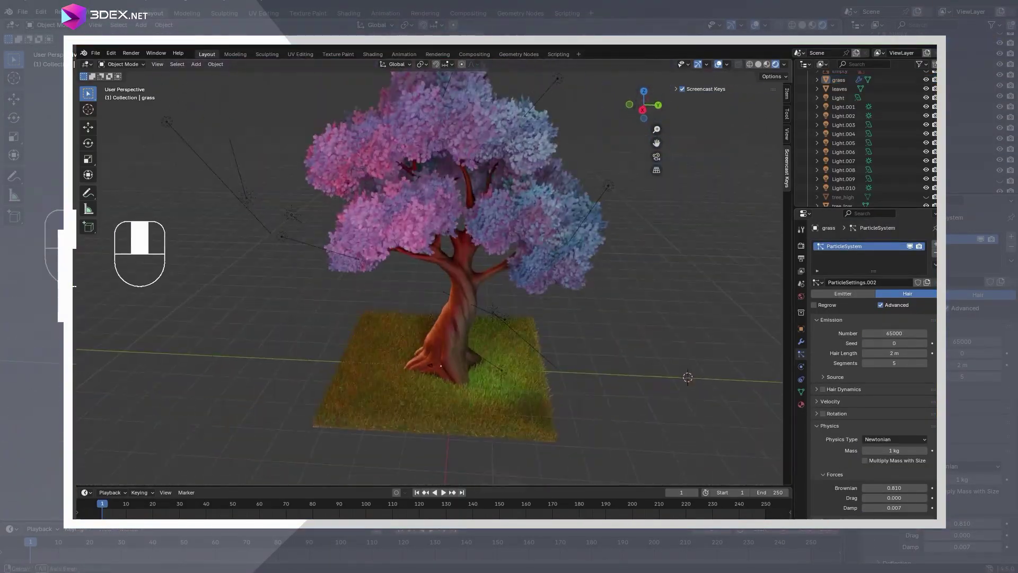
- Duplicate the light, then add a cylinder and scale it around the grass plane
key(shift+d)
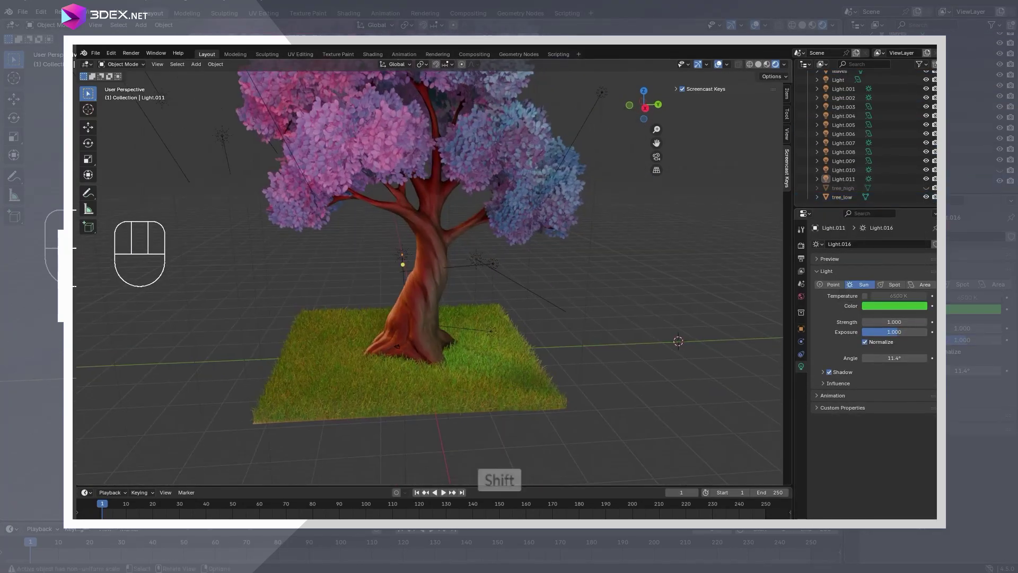
key(shift+a)
key(s)
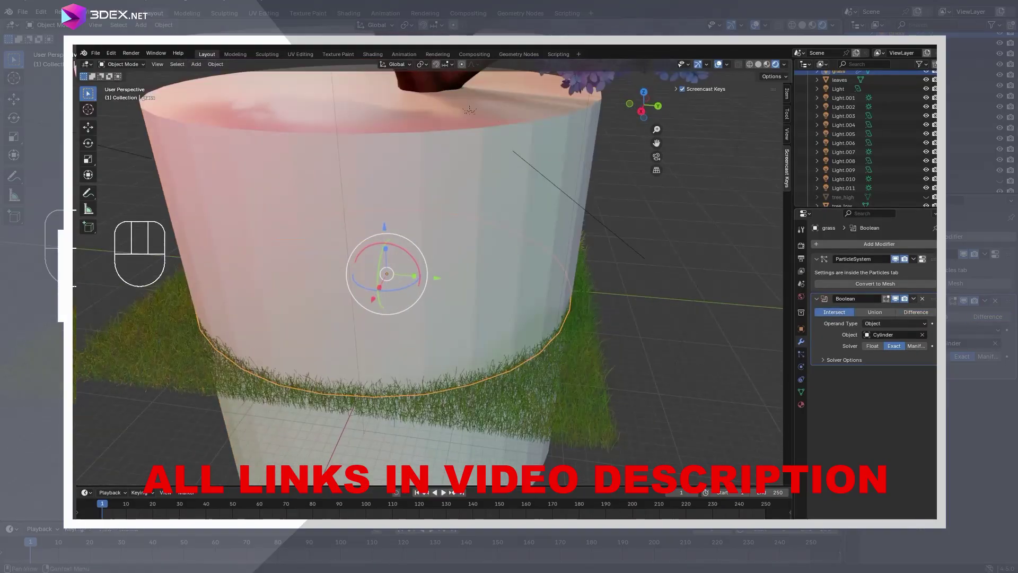
- Delete the cutting cylinder
key(Delete)
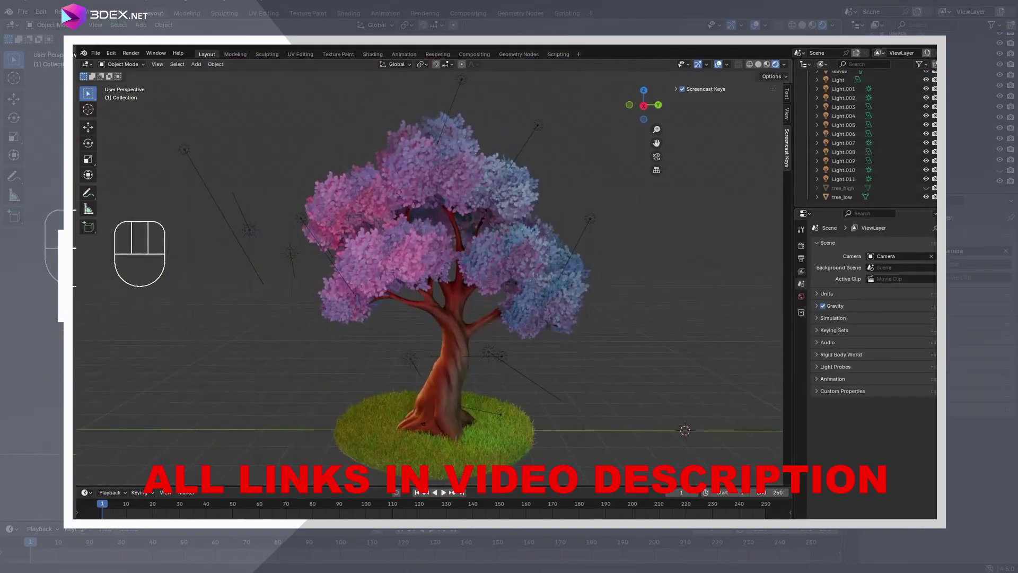